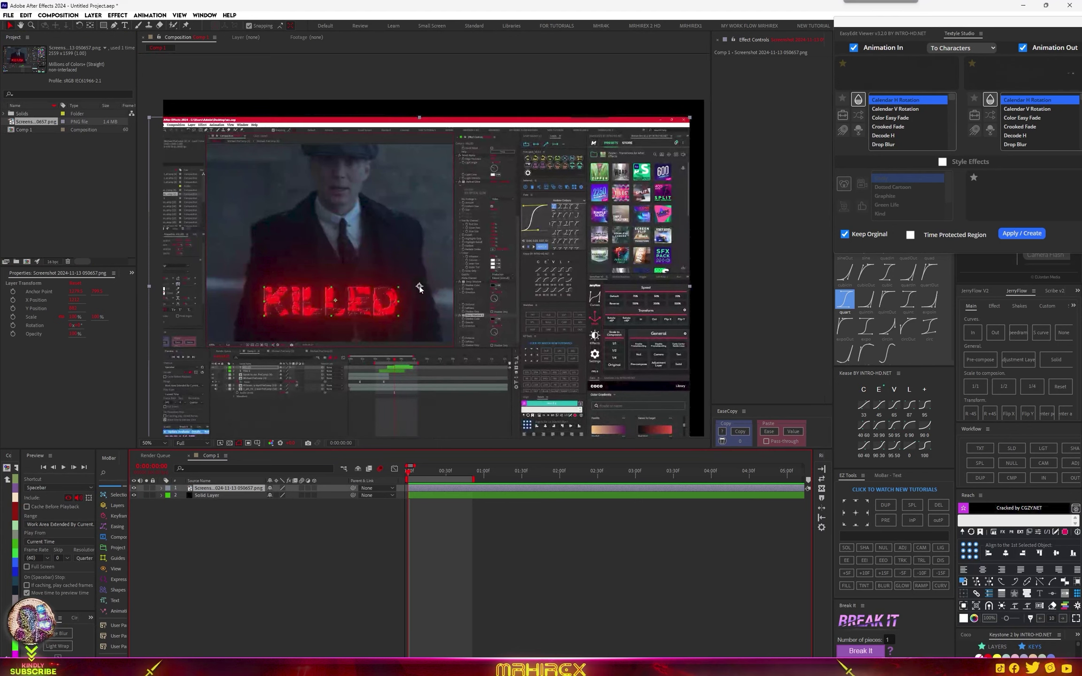
Pre-compose the screenshot layer and add three control nulls, ctrl 1, ctrl 2 and ctrl 3, above it
click(180, 444)
click(187, 496)
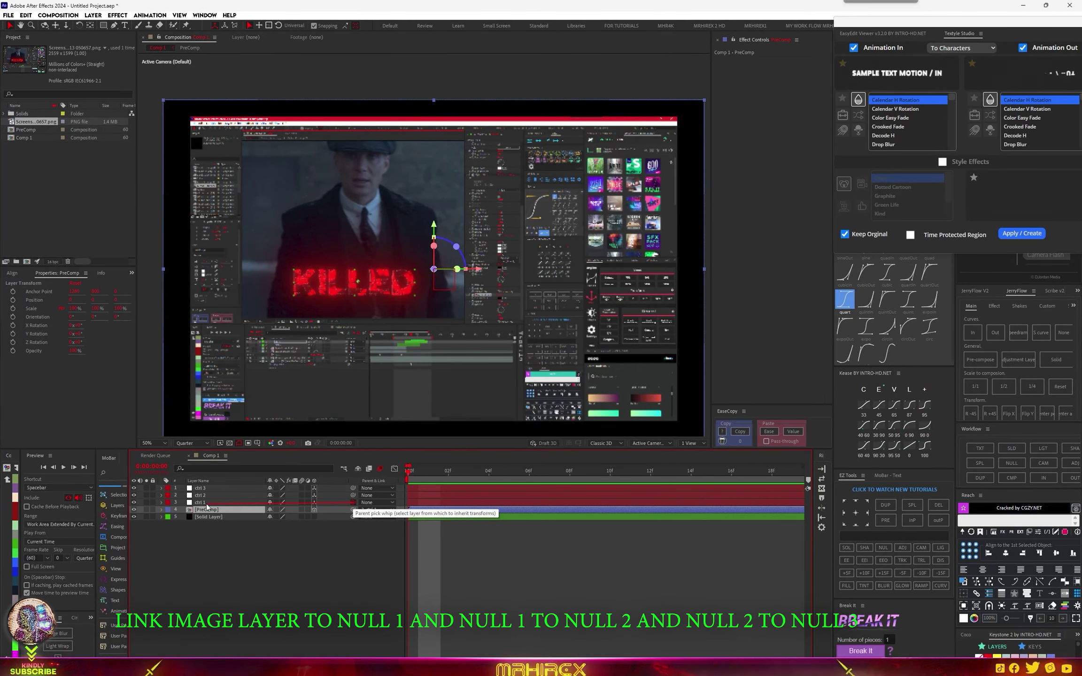
Make PreComp and the three nulls 3D, parenting PreComp to ctrl 1, ctrl 1 to ctrl 2, and ctrl 2 to ctrl 3
mouse_move(205, 505)
mouse_down()
mouse_move(193, 496)
mouse_move(221, 497)
mouse_move(200, 492)
mouse_up()
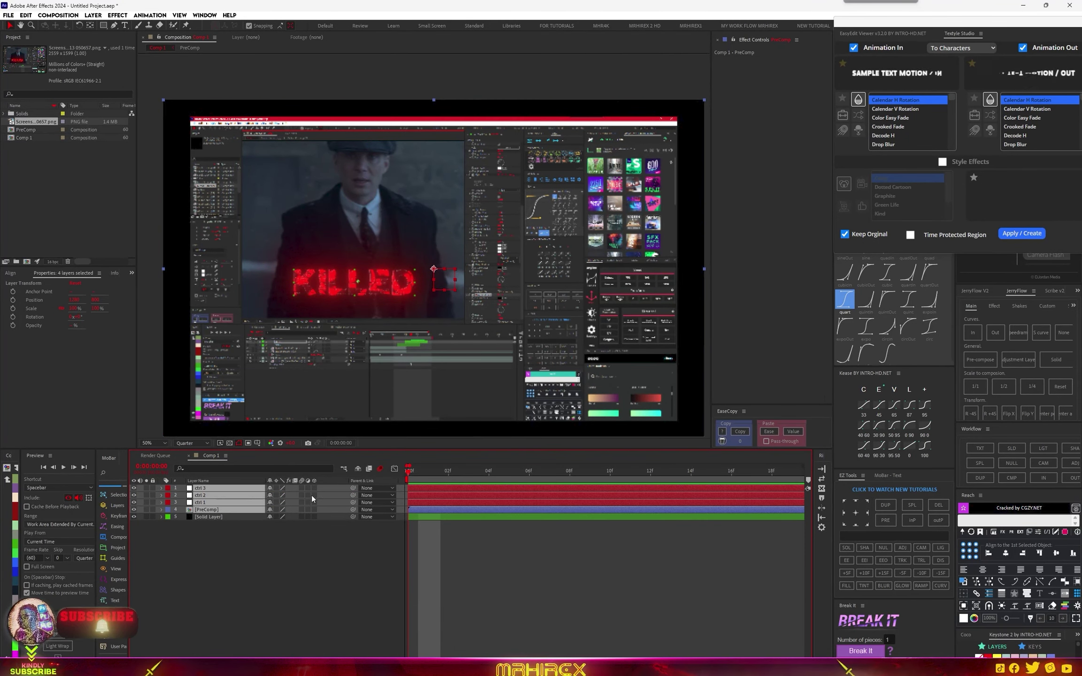
click(315, 487)
click(333, 556)
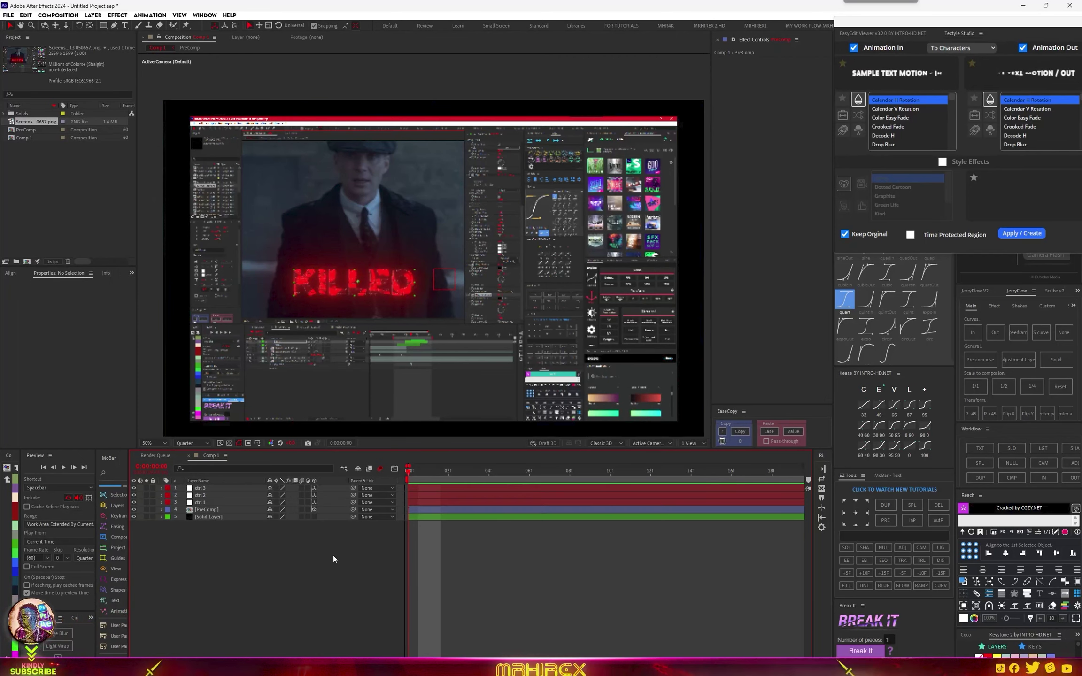
click(243, 510)
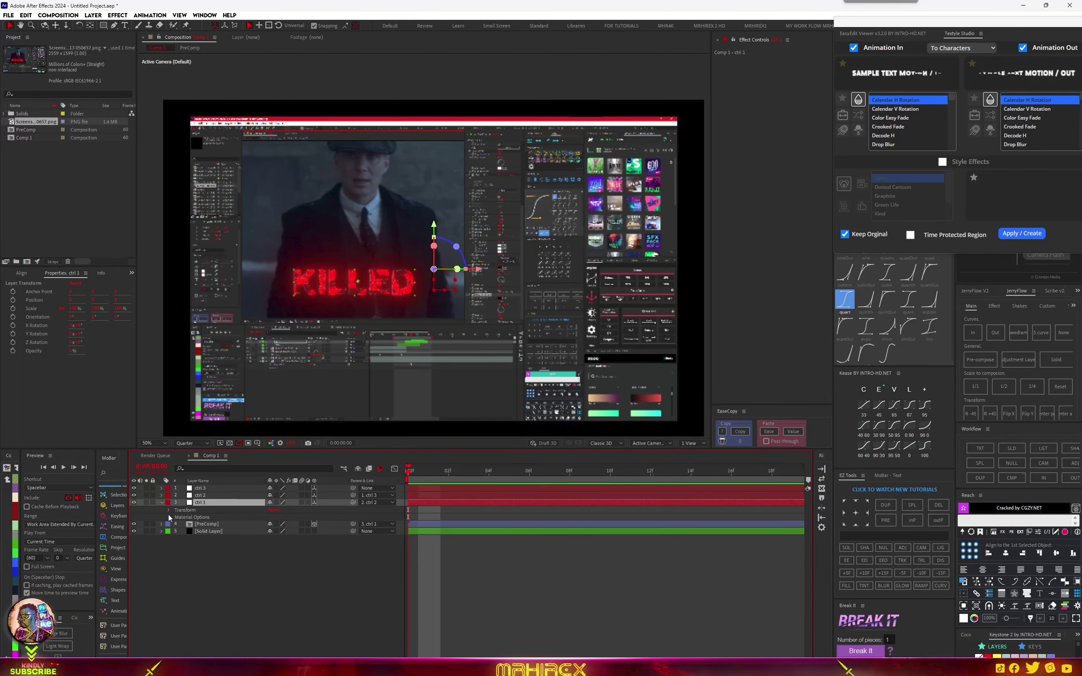
Add starting keyframes at frame 0 for ctrl 1's Anchor Point, Position, Scale, Orientation and X, Y and Z Rotation
click(168, 510)
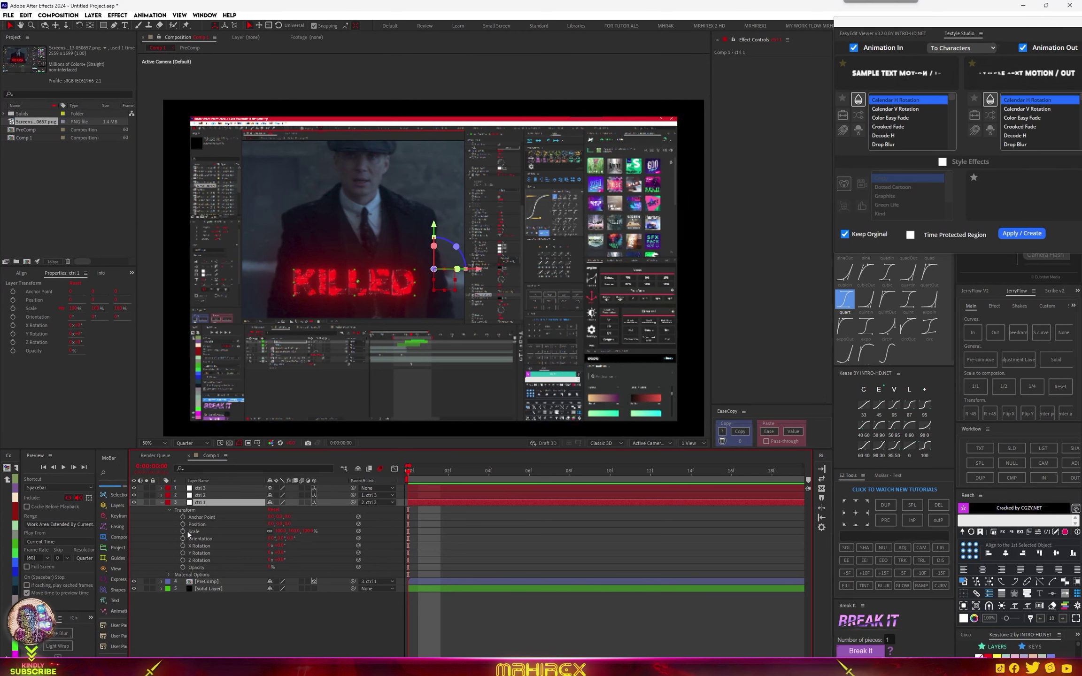
click(183, 524)
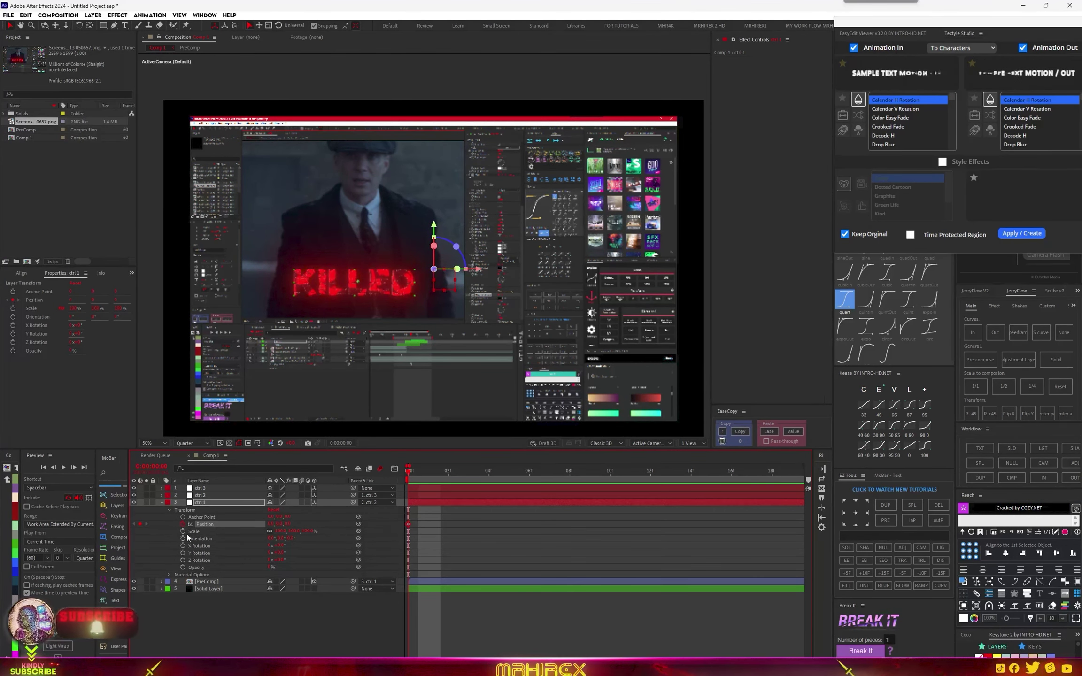
drag(183, 560, 183, 518)
At frame 5, keyframe ctrl 1 with a larger Scale, shifted Position and tilted X Rotation to frame the image's preset thumbnails
key(Page_Down)
key(Page_Down)
key(Page_Down)
key(Page_Down)
key(Page_Down)
drag(277, 531, 296, 521)
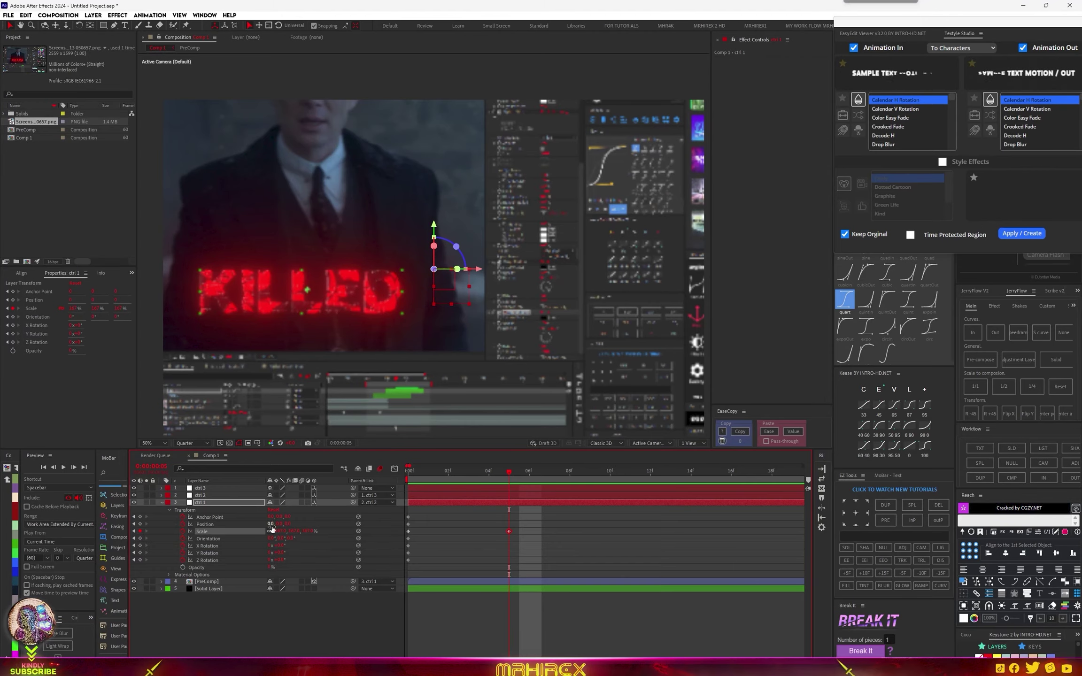
drag(271, 524, 220, 526)
drag(278, 546, 104, 560)
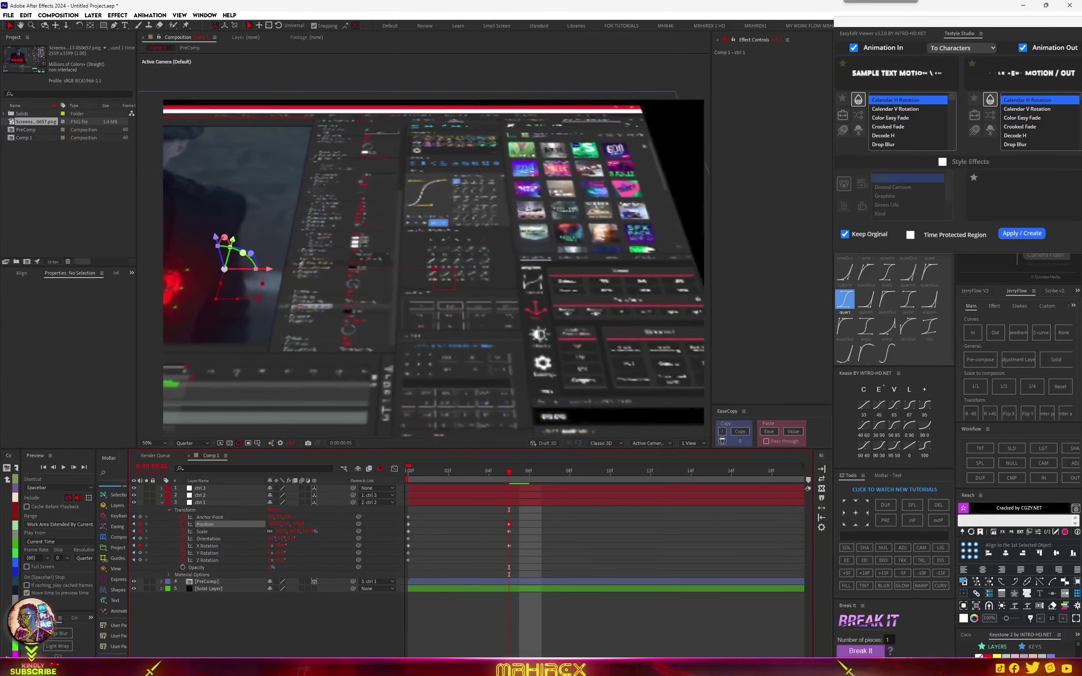
drag(287, 524, 280, 525)
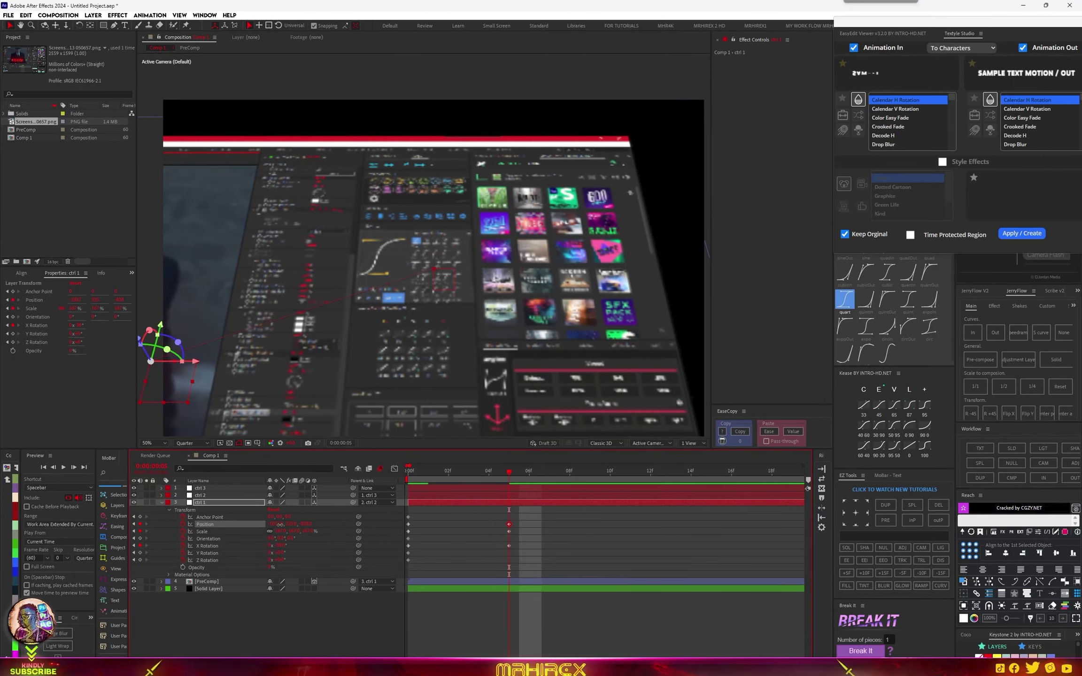
Preview the move and shift ctrl 1's end keyframes out to about frame 42 to slow it down
drag(511, 470, 446, 551)
key(space)
scroll(556, 509, down, 4)
scroll(516, 514, up, 1)
key(space)
drag(437, 546, 651, 549)
key(space)
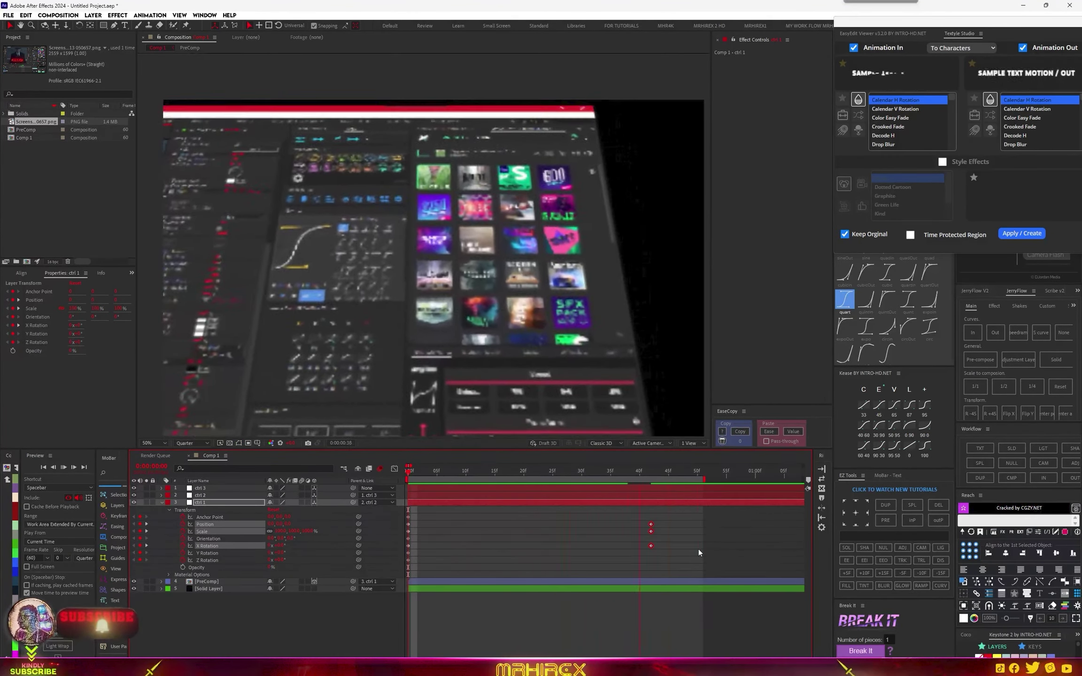
Move ctrl 1's end keyframes to about frame 48, extend the work area past them, and preview the move
key(space)
scroll(695, 549, down, 1)
click(595, 564)
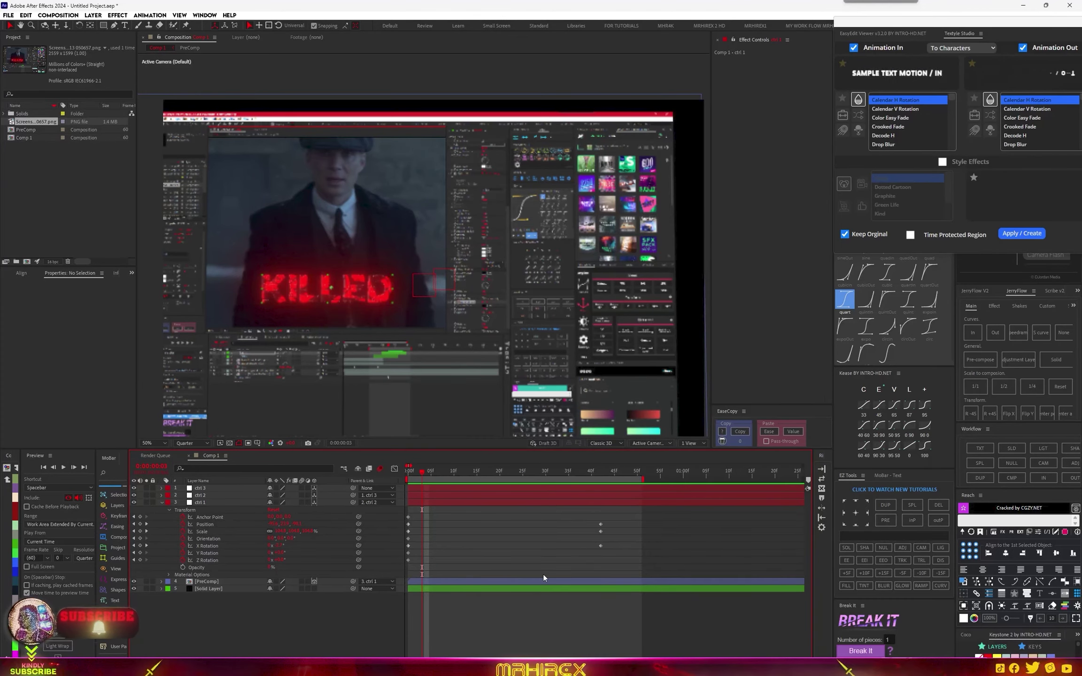
key(space)
drag(582, 518, 628, 547)
drag(643, 479, 733, 480)
key(space)
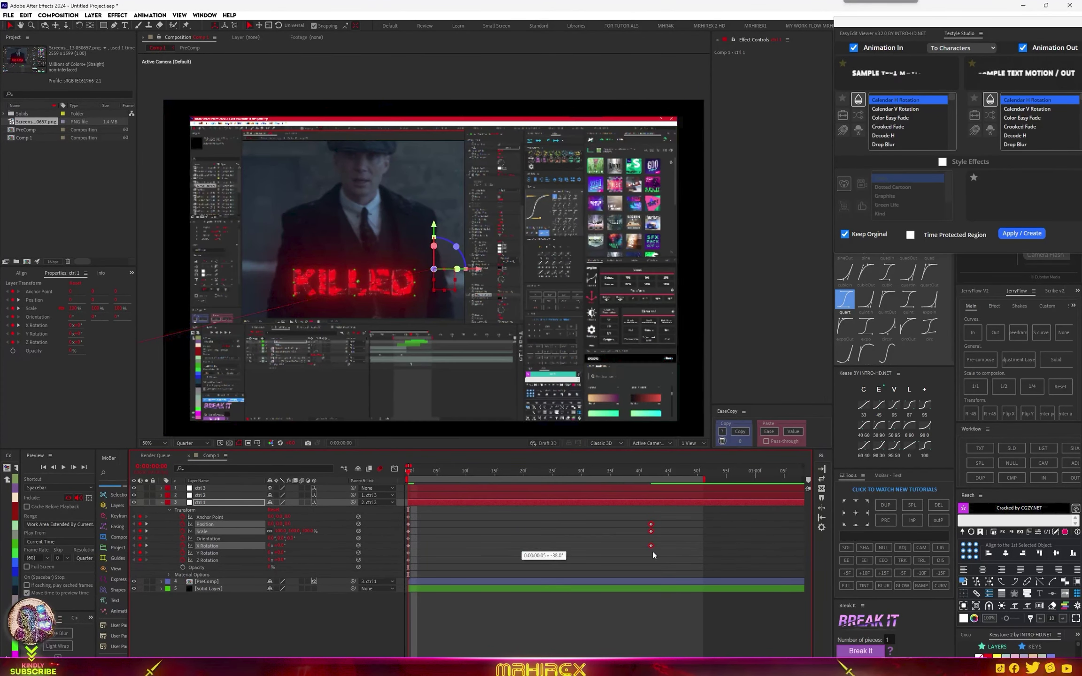
drag(496, 477, 408, 478)
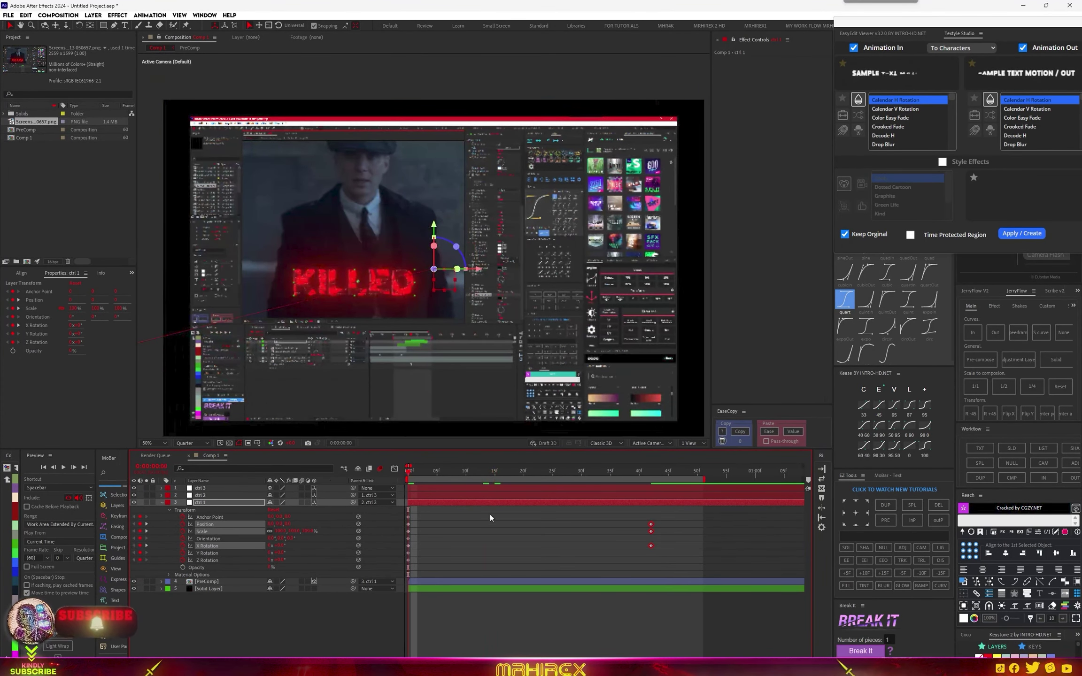
key(space)
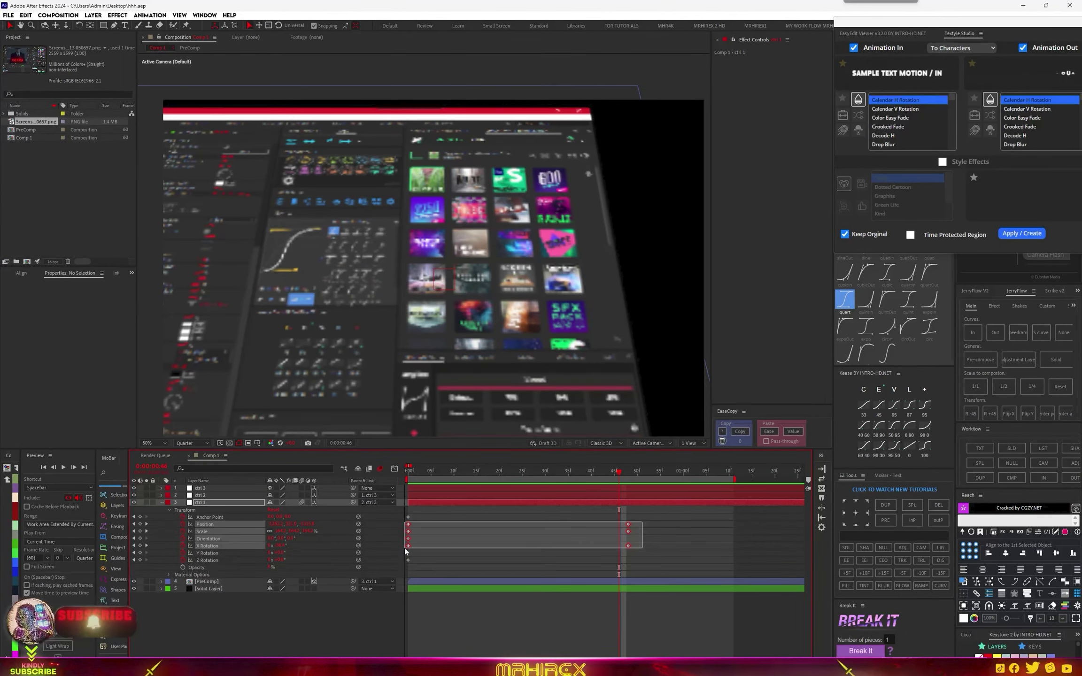
Apply Easy Ease to ctrl 1's keyframes and reshape the speed curve to peak early with a long slow finish
drag(404, 547, 408, 550)
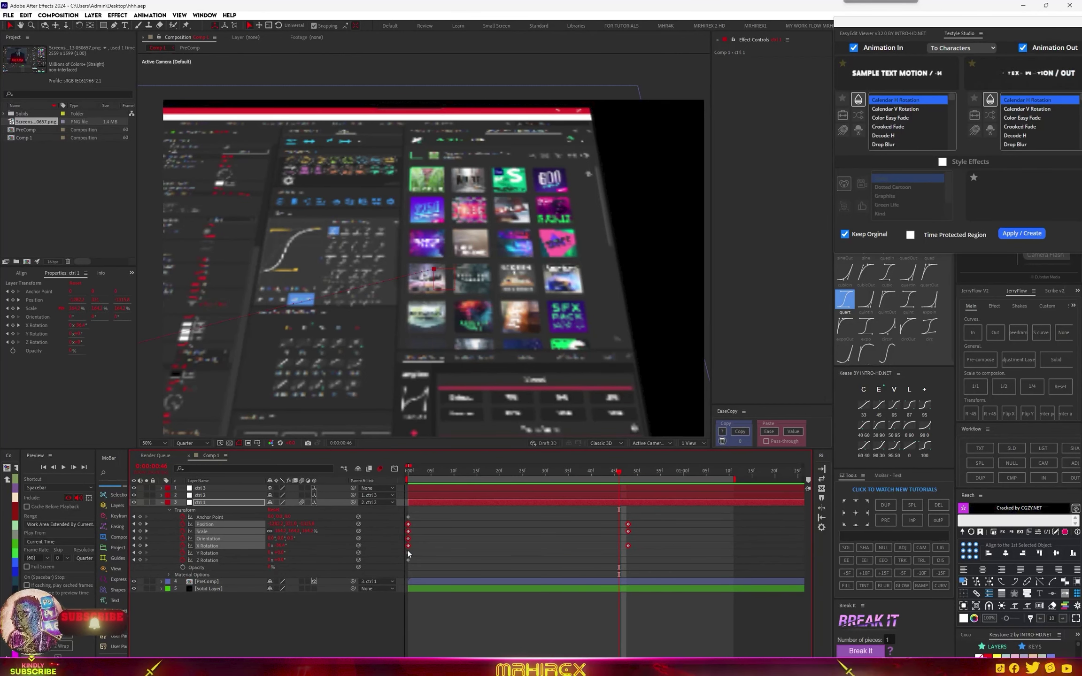
click(846, 559)
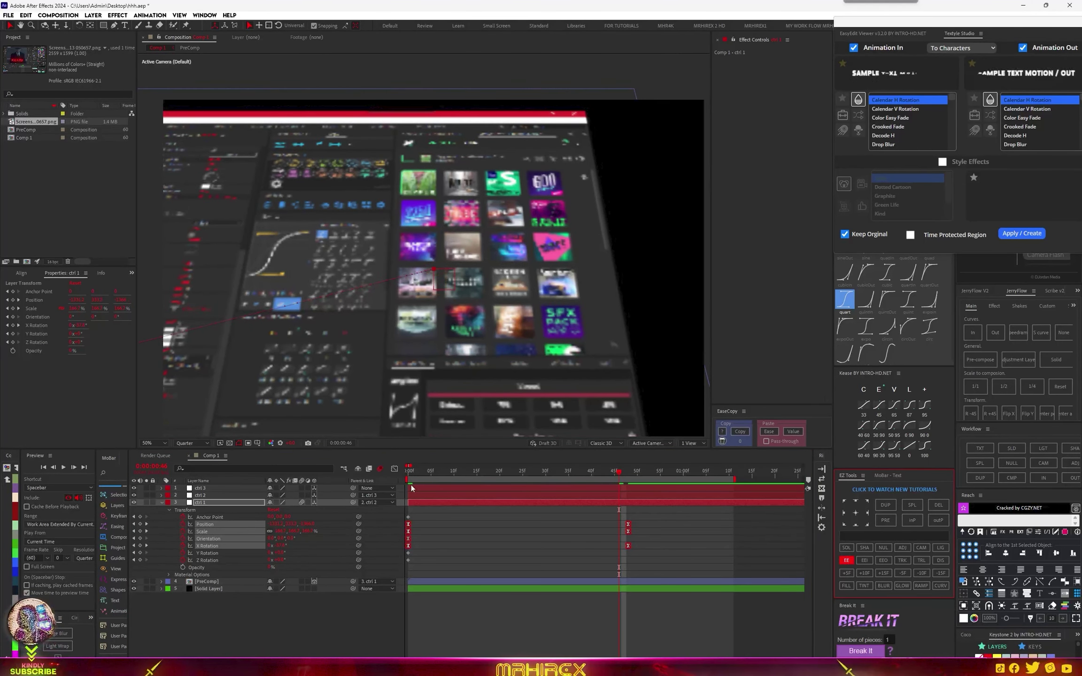
click(395, 470)
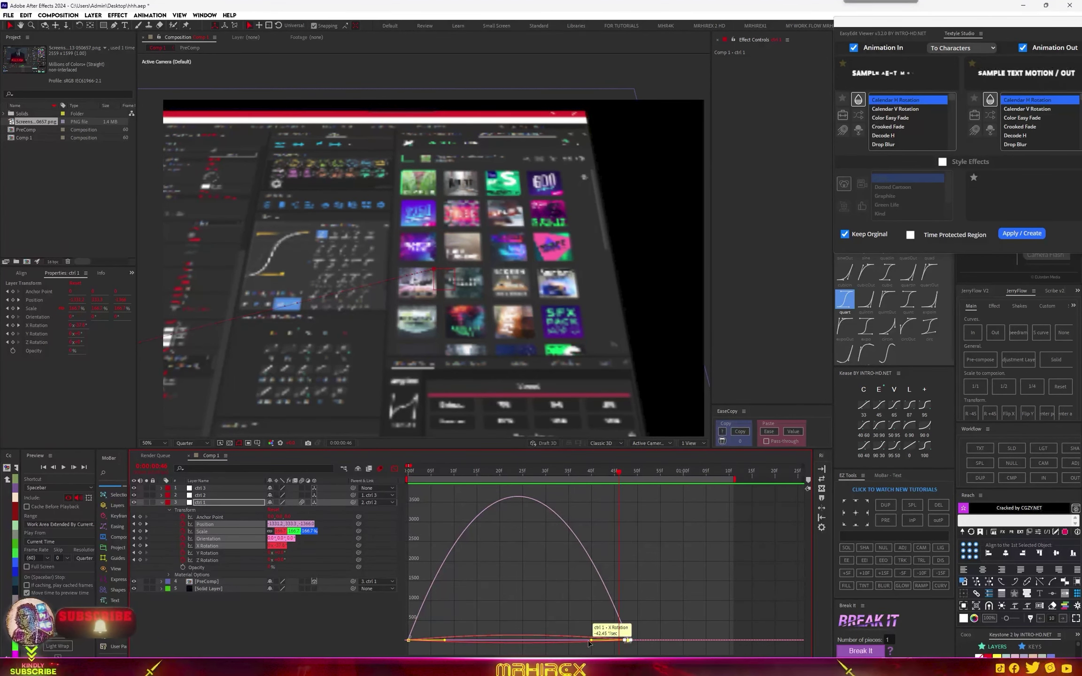
drag(593, 640, 505, 638)
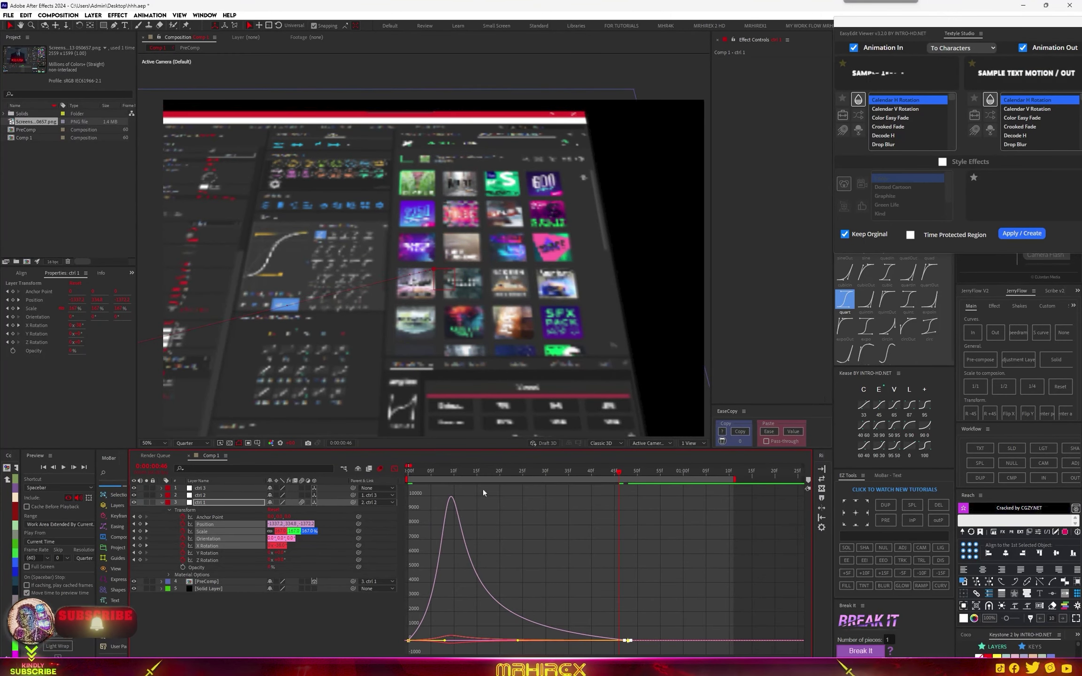
click(394, 468)
key(space)
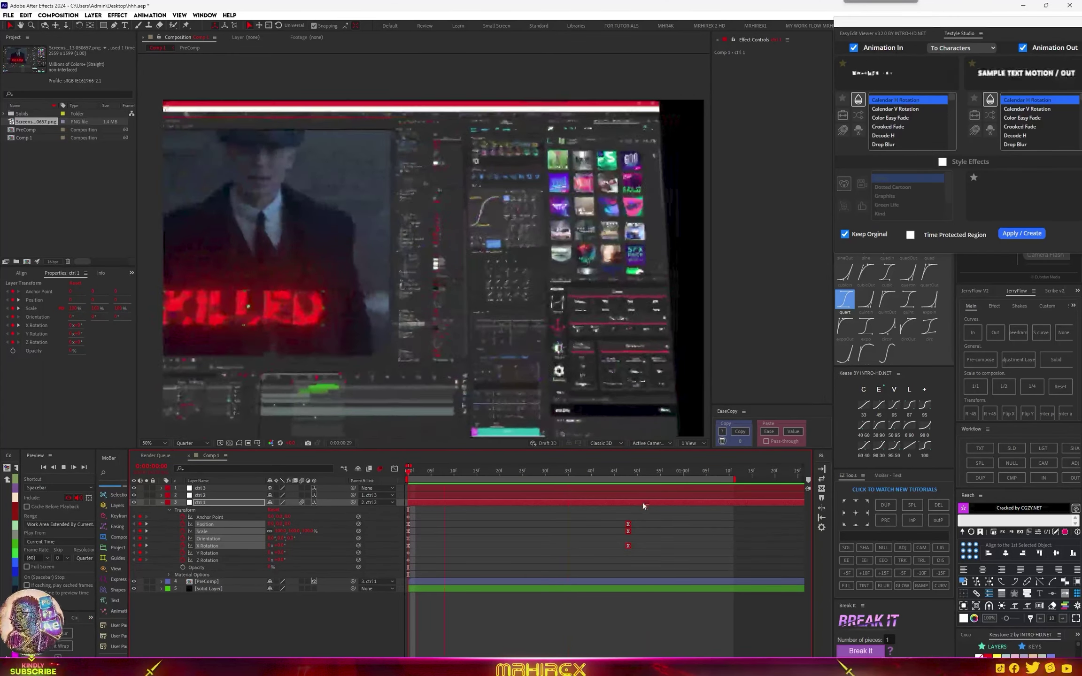
Add keyframes to all ctrl 2 Transform properties and place them just before ctrl 1's end keyframes
click(162, 495)
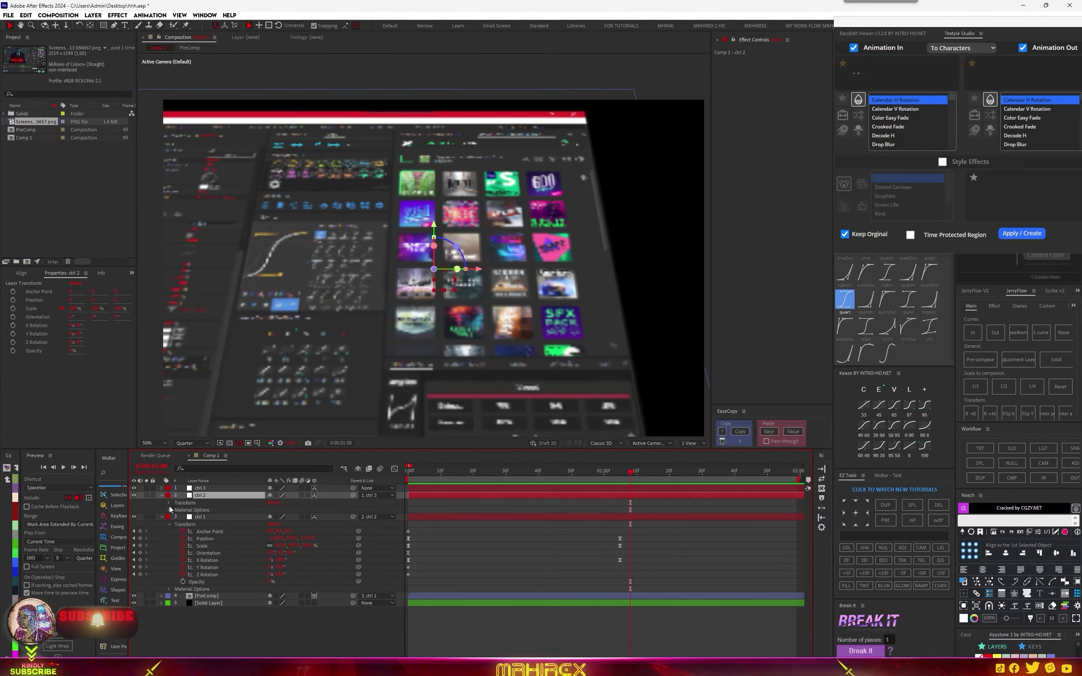
click(168, 502)
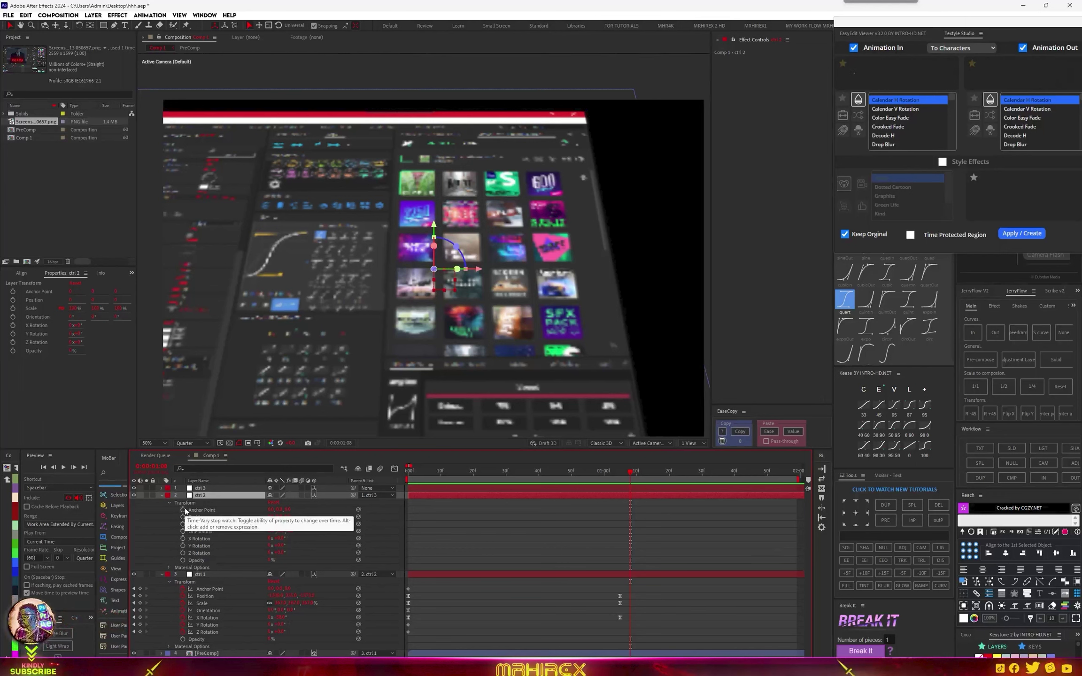
drag(183, 509, 182, 561)
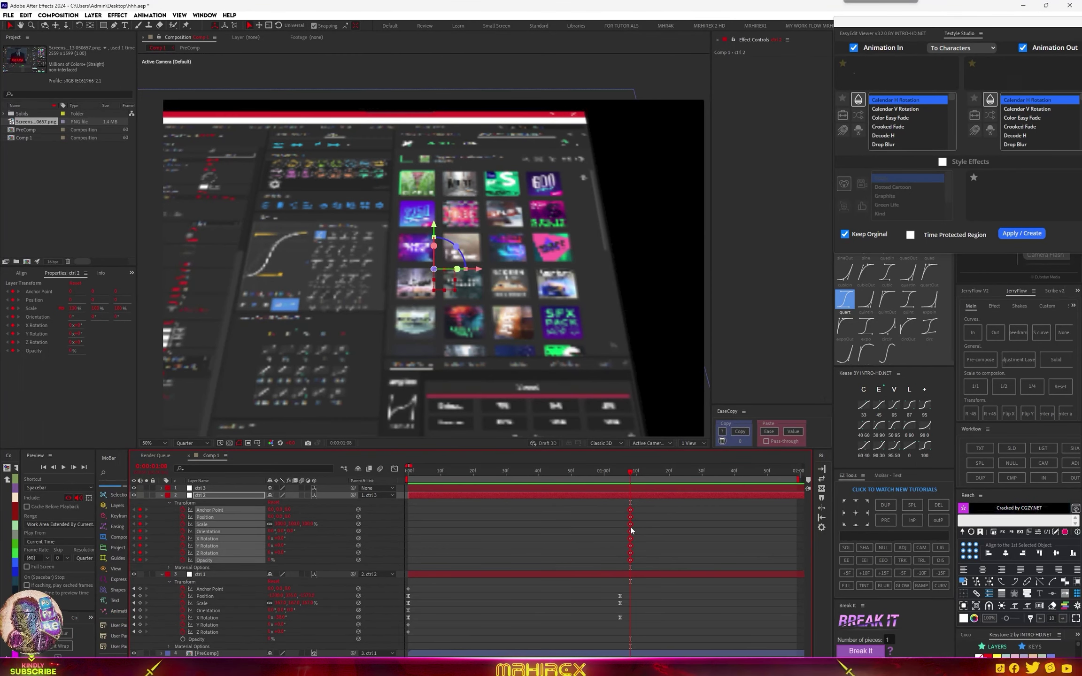
scroll(631, 530, up, 2)
drag(630, 513, 604, 517)
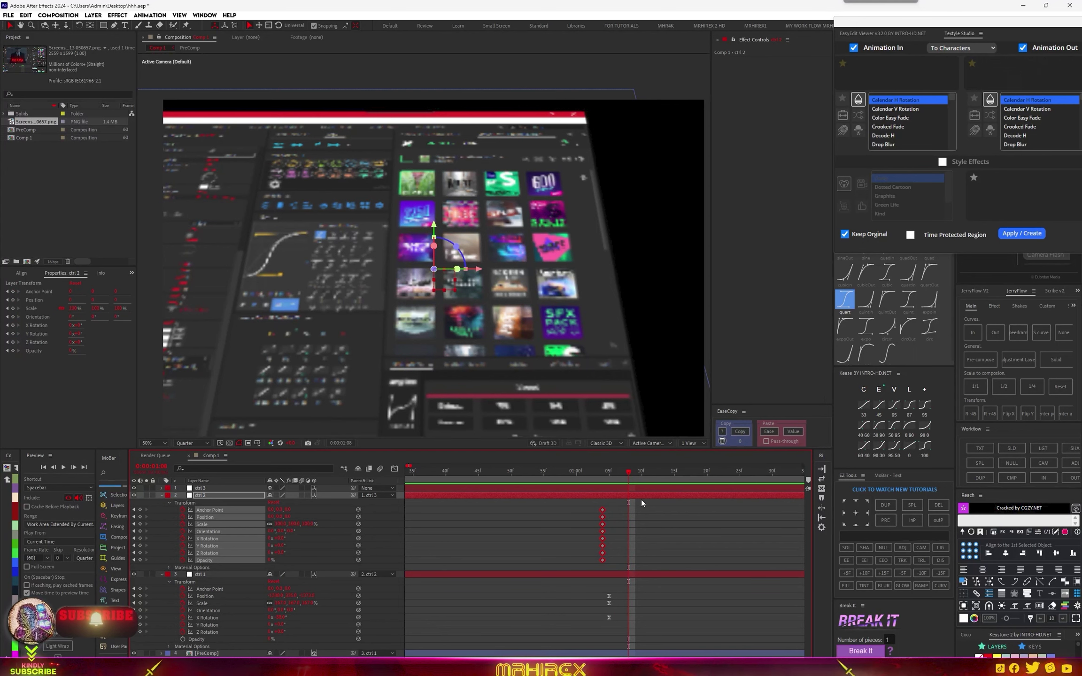
Extend the work area end to just past four seconds and move the current time to 0:00:02:37
scroll(622, 540, down, 4)
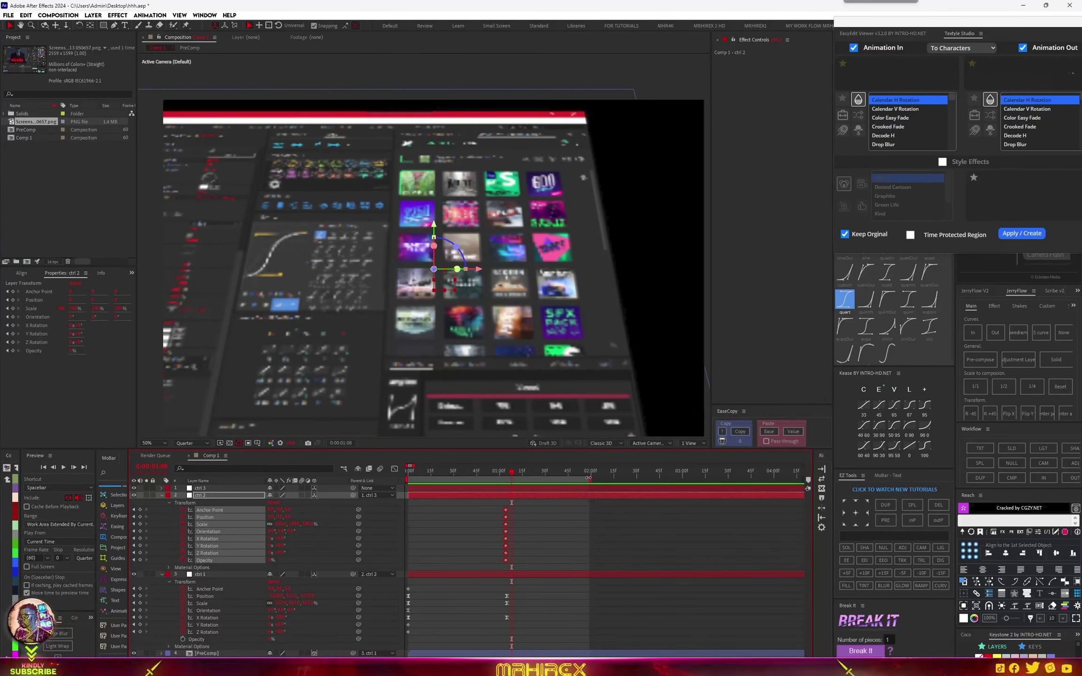
drag(588, 477, 524, 497)
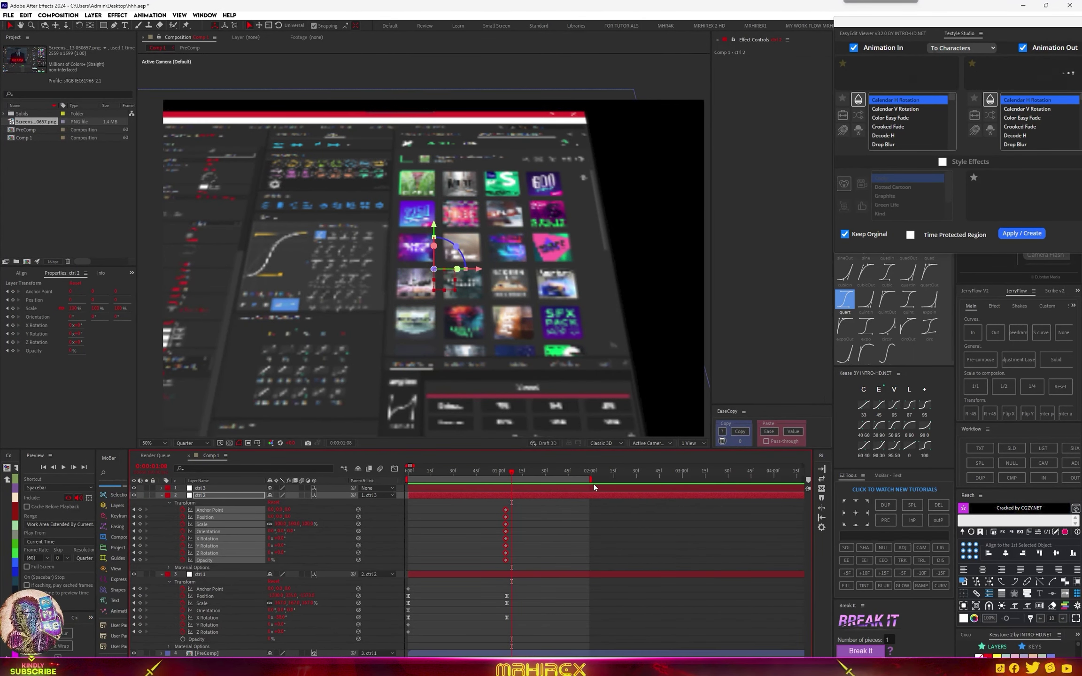
drag(591, 480, 792, 481)
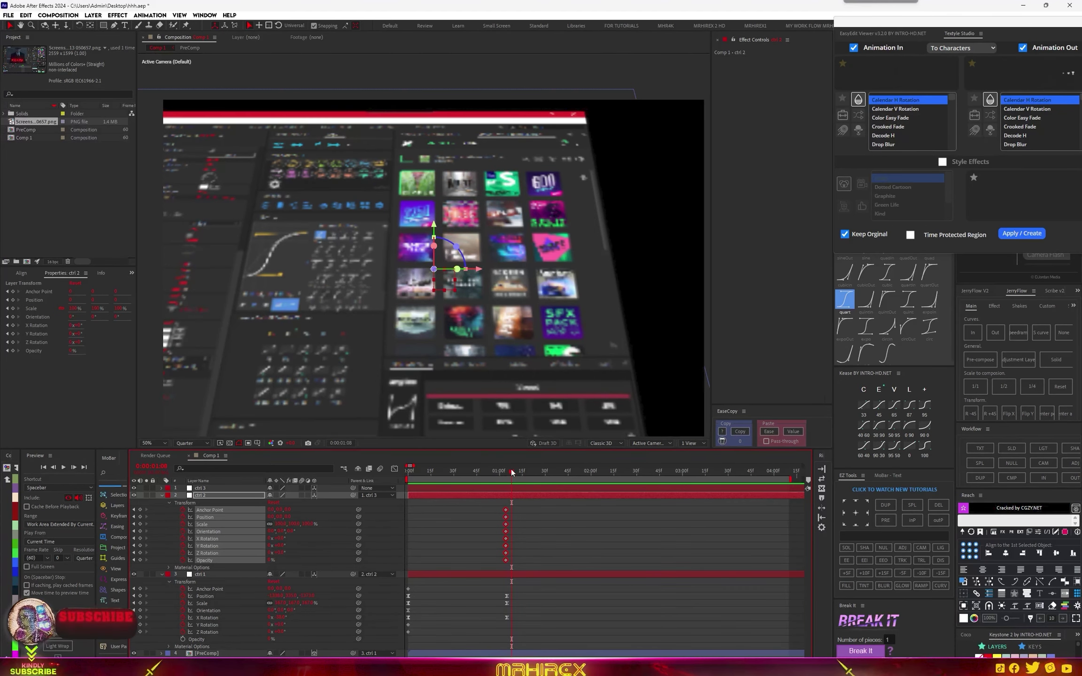
key(space)
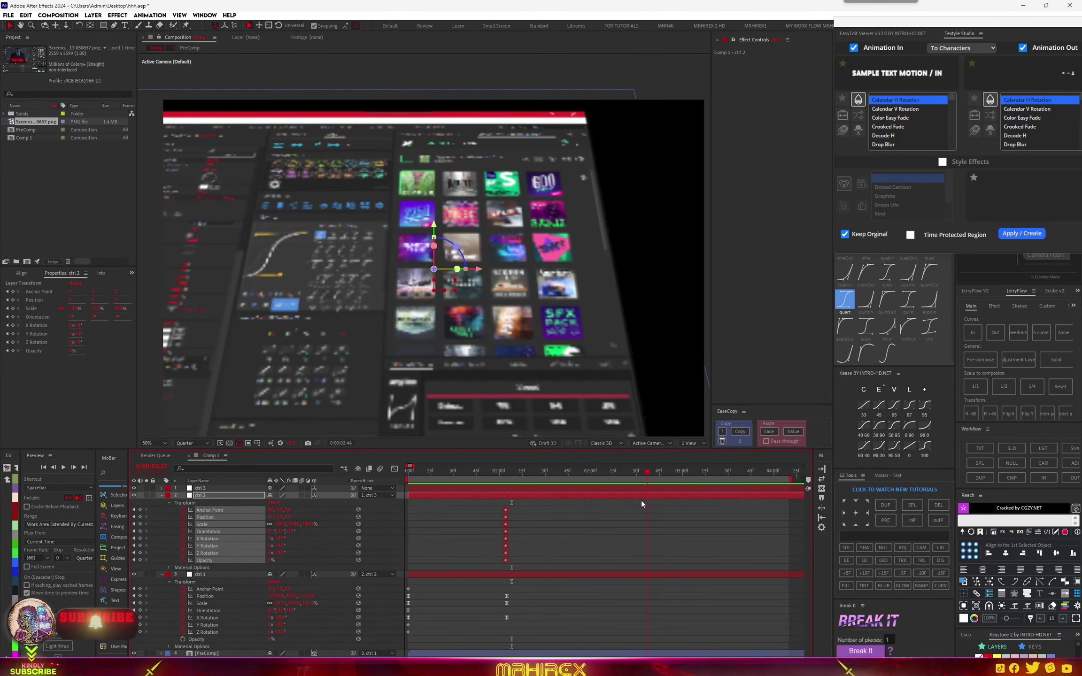
key(space)
At 0:00:02:37, keyframe ctrl 2's Anchor Point, Position and X Rotation to bring the man and KILLED title into frame
click(320, 517)
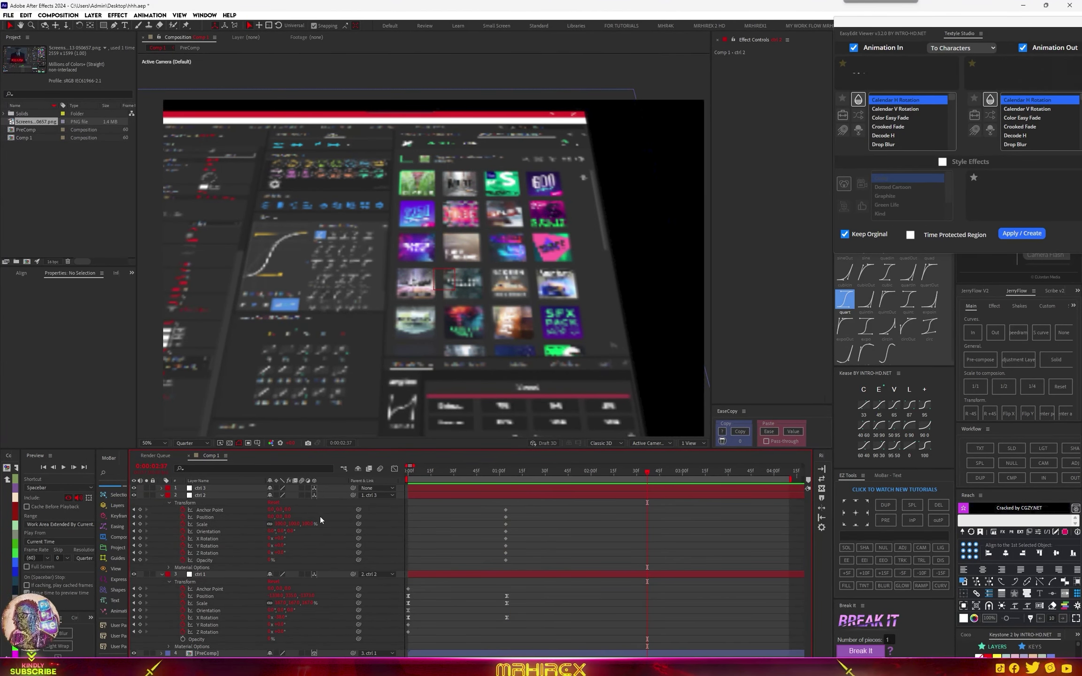
drag(274, 509, 201, 512)
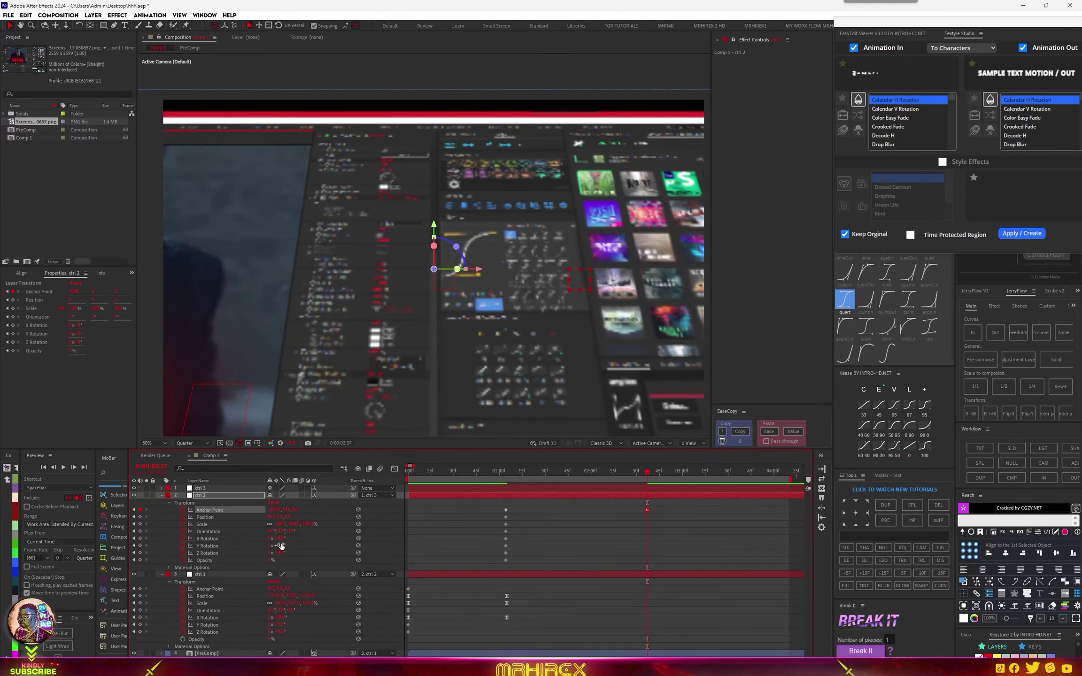
drag(281, 538, 225, 516)
click(295, 510)
click(324, 511)
drag(339, 508, 37, 513)
click(275, 518)
click(326, 519)
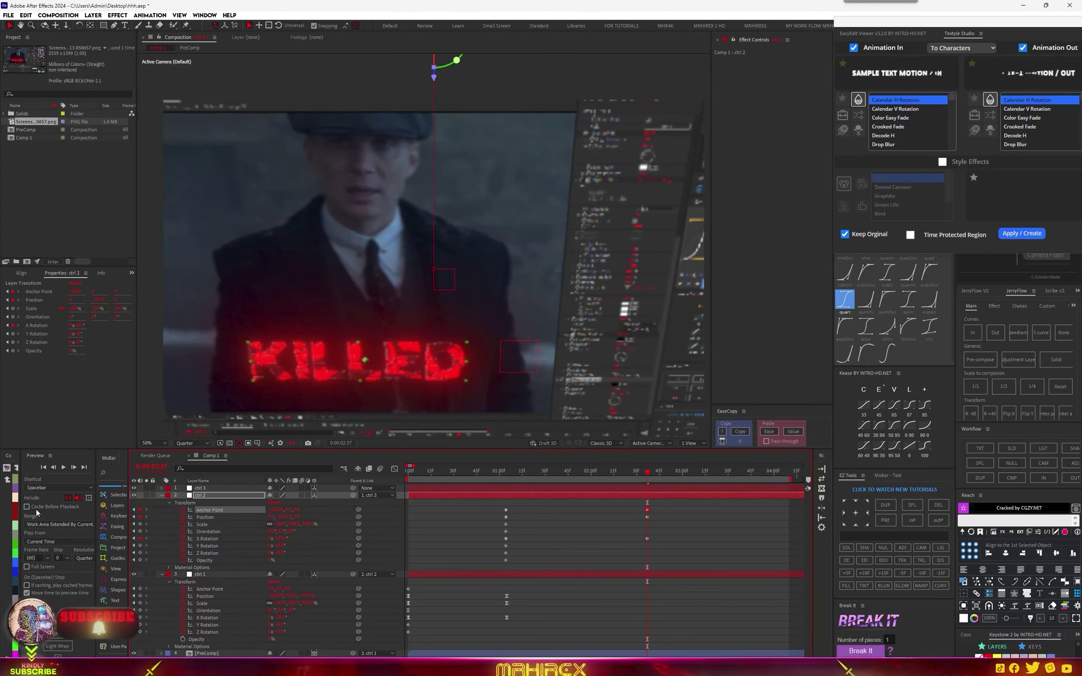
Tilt the shot at 0:00:02:37 with ctrl 2's Orientation and Y Rotation, and adjust its Anchor Point to reframe the man and title
drag(281, 545, 224, 541)
drag(289, 509, 166, 514)
click(342, 511)
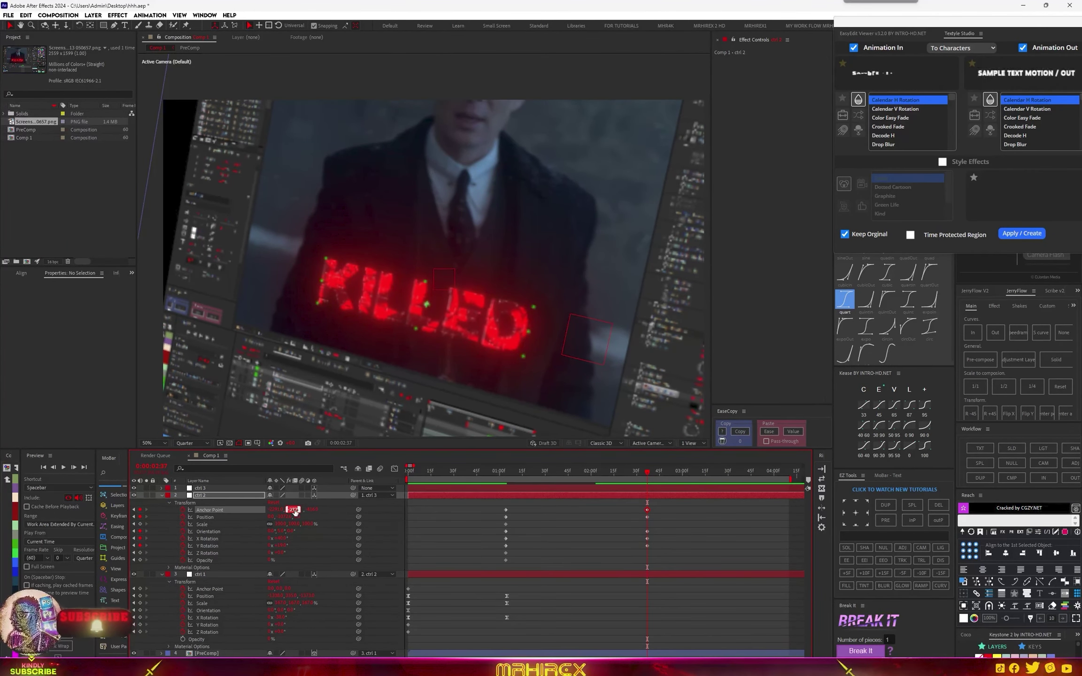
drag(292, 510, 207, 521)
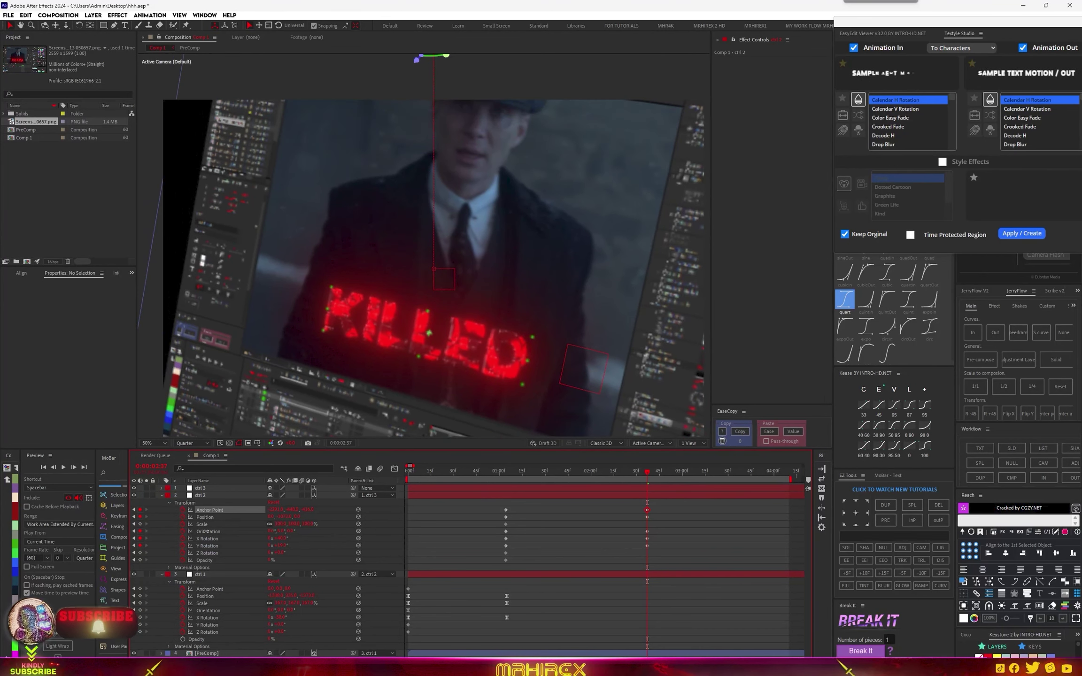
drag(291, 510, 219, 511)
Apply Easy Ease to all of ctrl 2's Transform keyframes
scroll(616, 523, down, 2)
drag(529, 500, 434, 565)
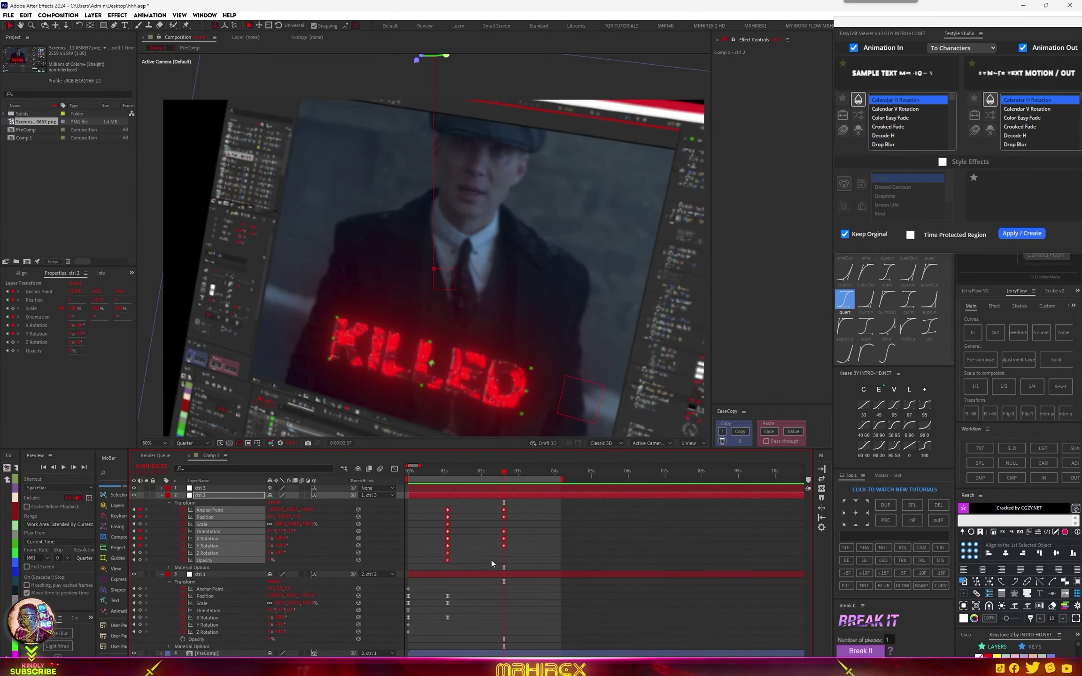
key(F9)
Reshape the speed graph of ctrl 2's Transform keyframes, lengthening the ease into the last keyframes so the speed peaks early
click(514, 542)
drag(515, 503, 424, 554)
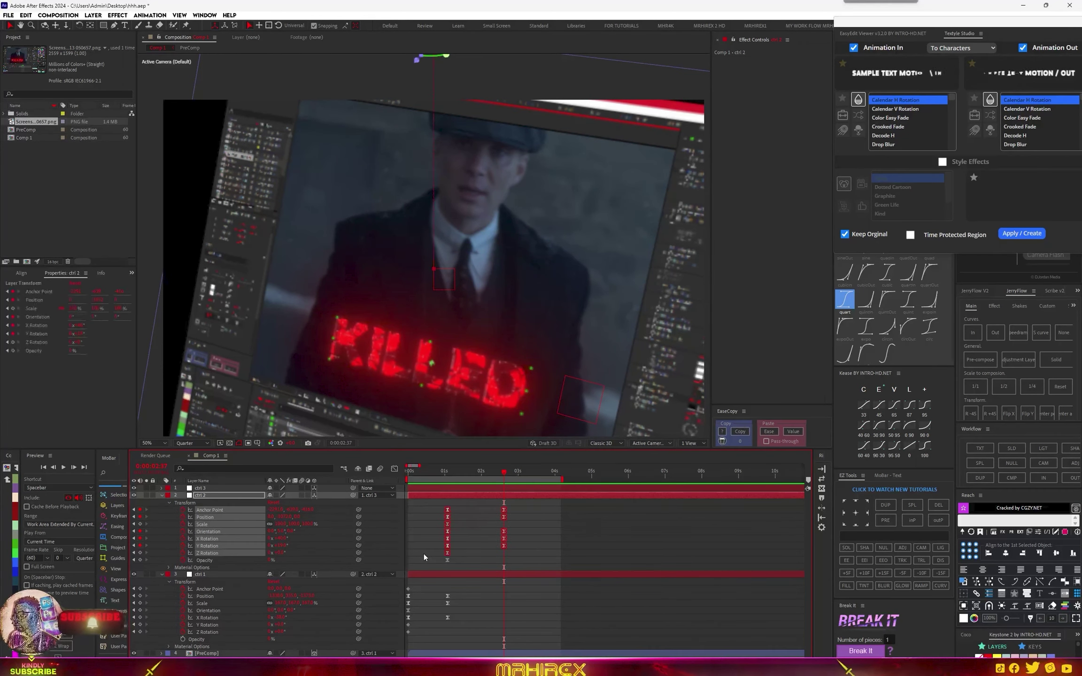
key(shift+F3)
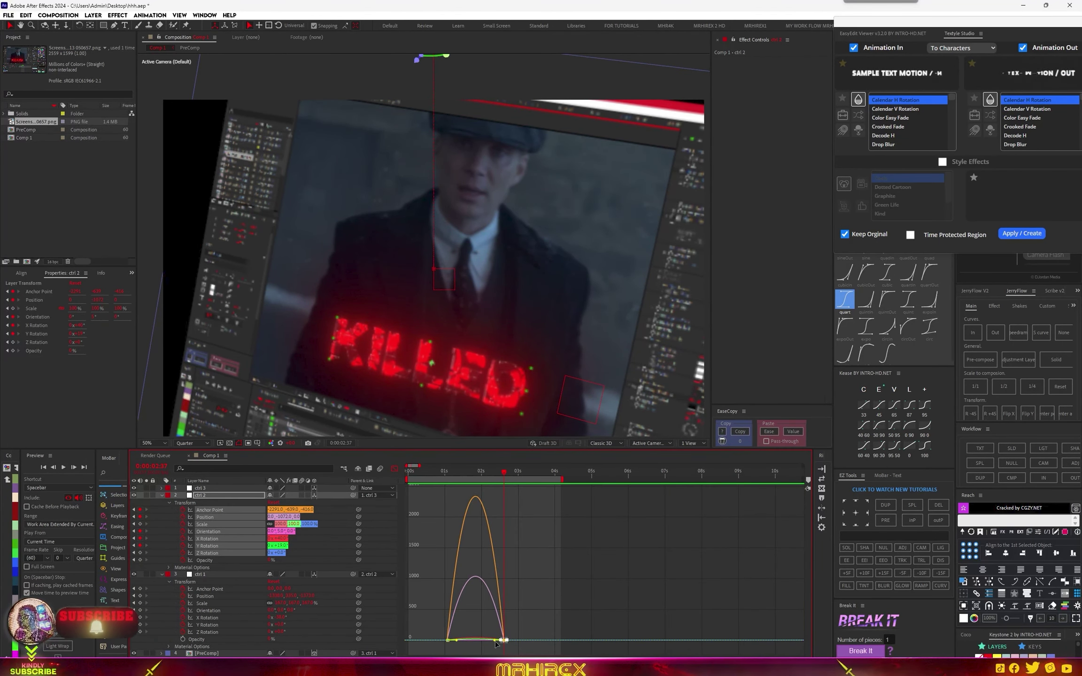
drag(493, 643, 461, 643)
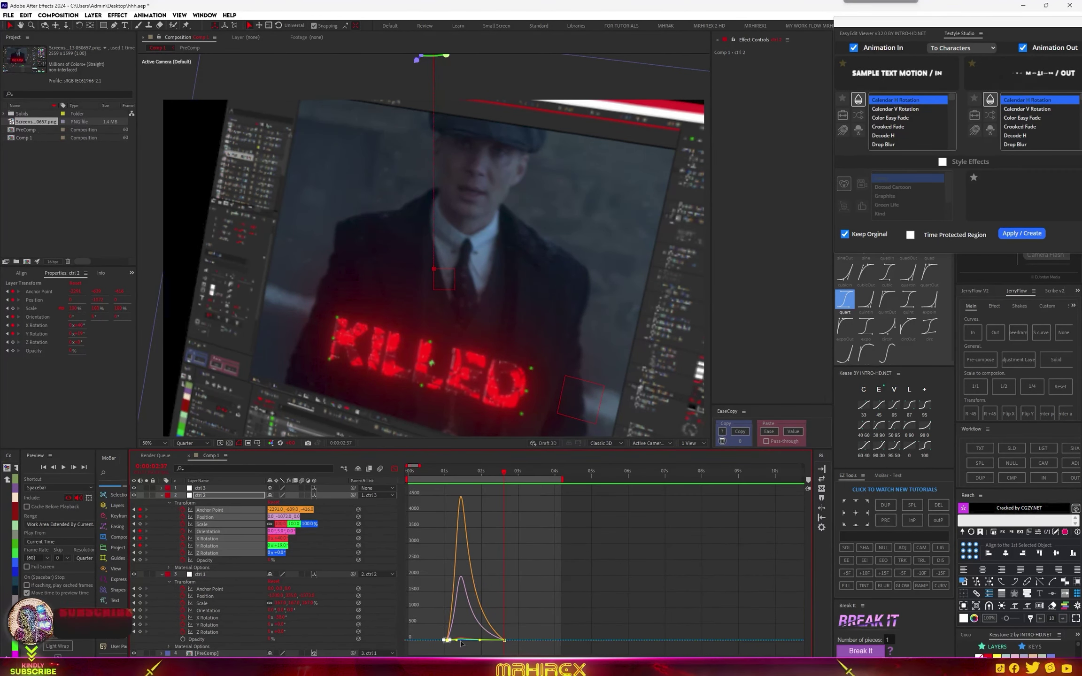
click(396, 468)
Examine the speed graph of ctrl 1's Transform keyframes, focusing on the ease out of the keyframes at 0:00:00:00
drag(467, 591, 370, 631)
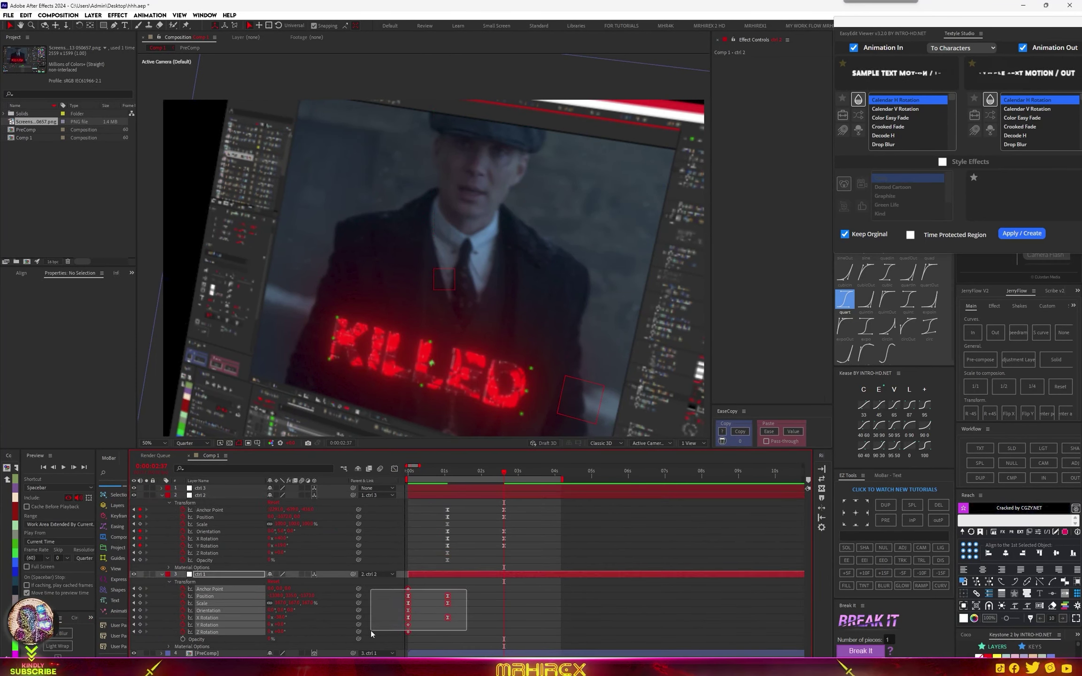
click(394, 468)
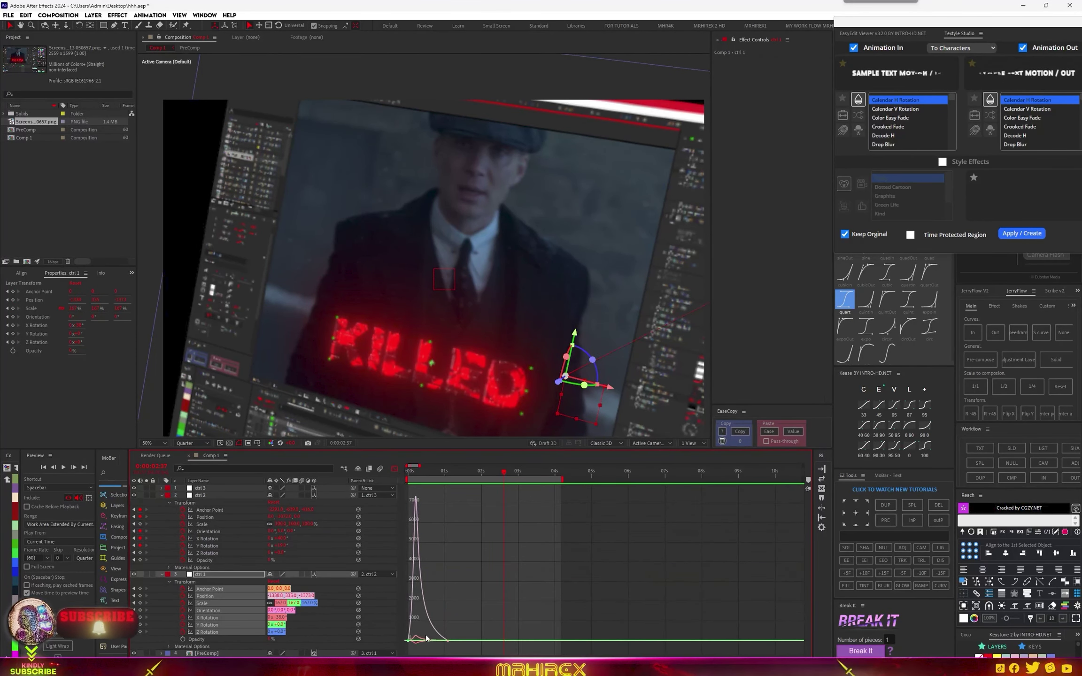
scroll(421, 638, up, 5)
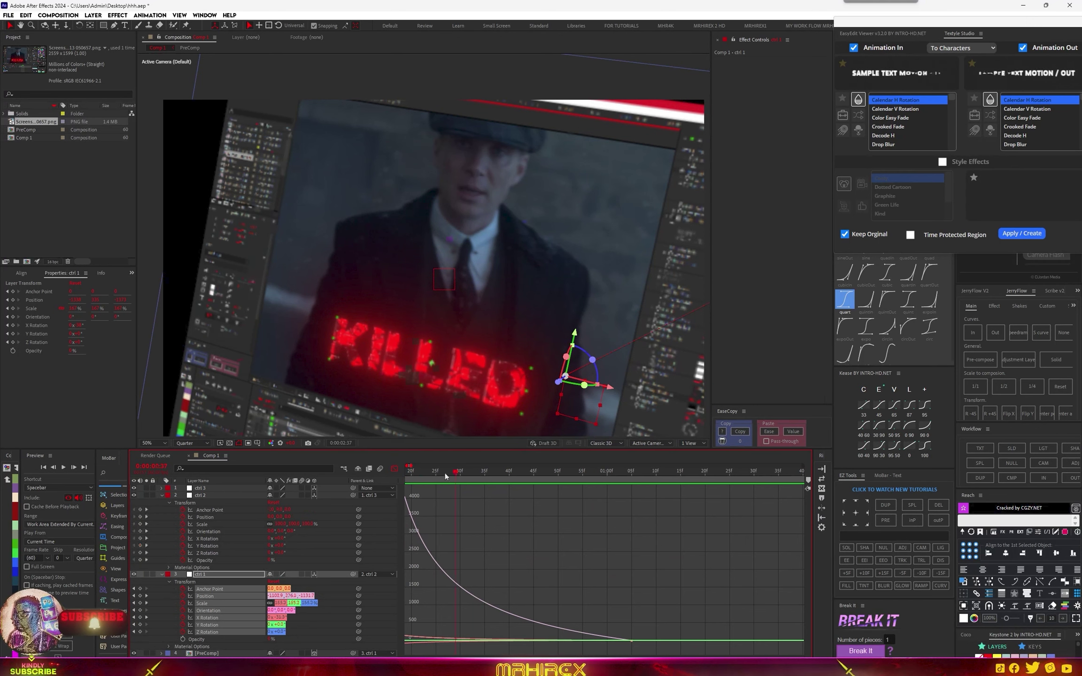
key(Home)
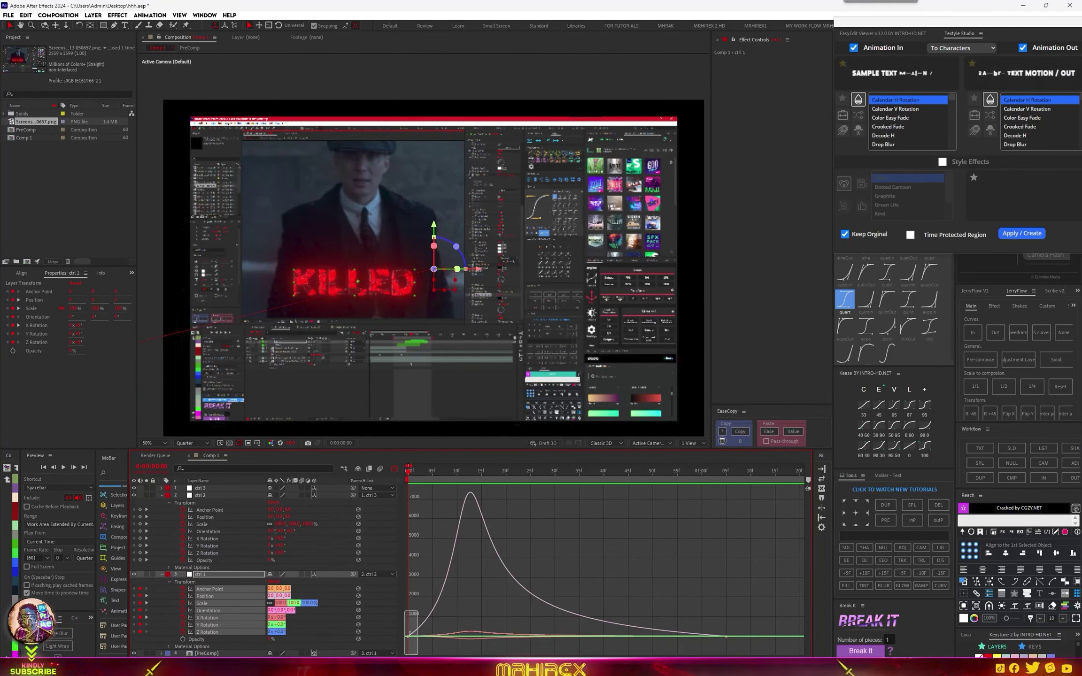
drag(413, 574, 406, 642)
scroll(410, 648, up, 5)
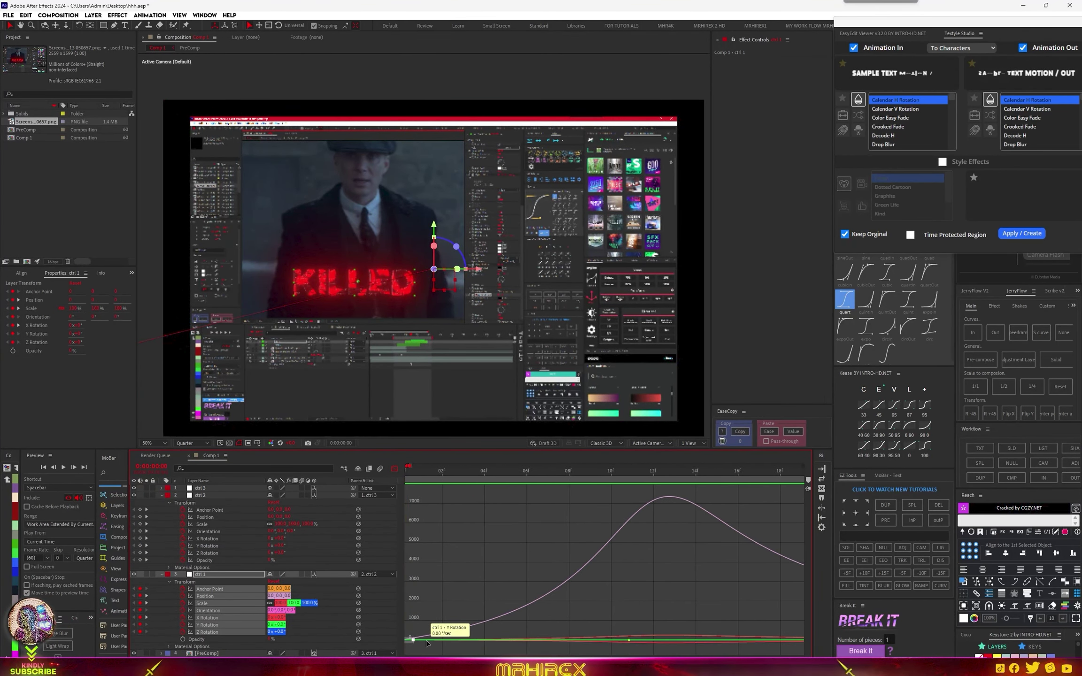
scroll(428, 629, down, 4)
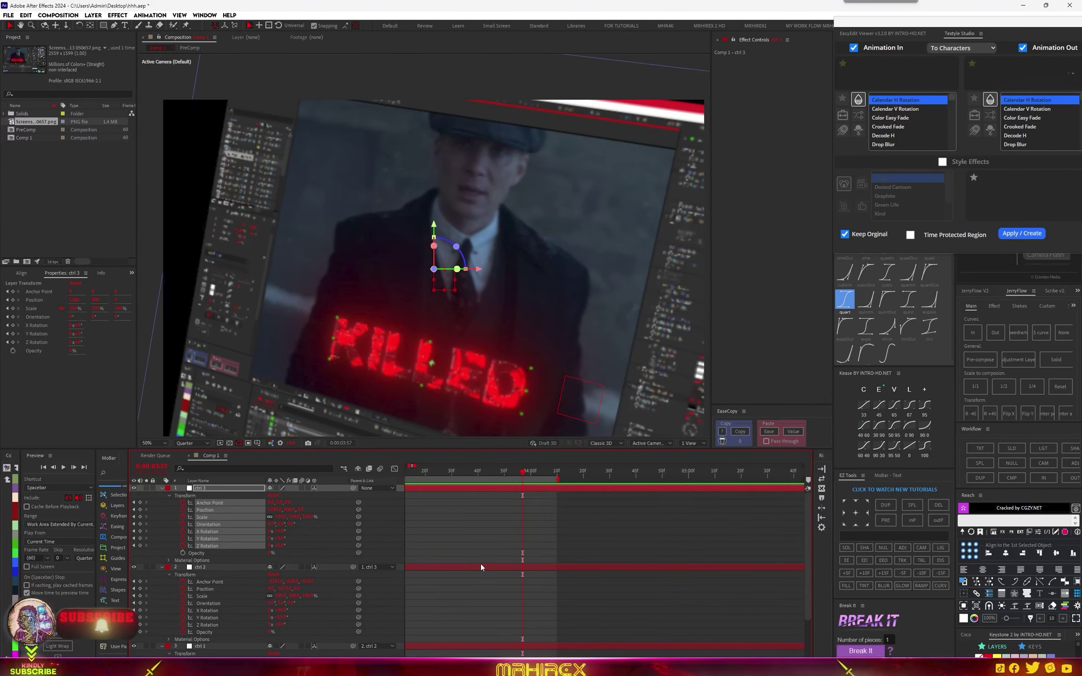
At 0:00:03:57, keyframe ctrl 3's Anchor Point, Position and rotations to frame the plugin panels at a steep tilt
scroll(430, 347, down, 2)
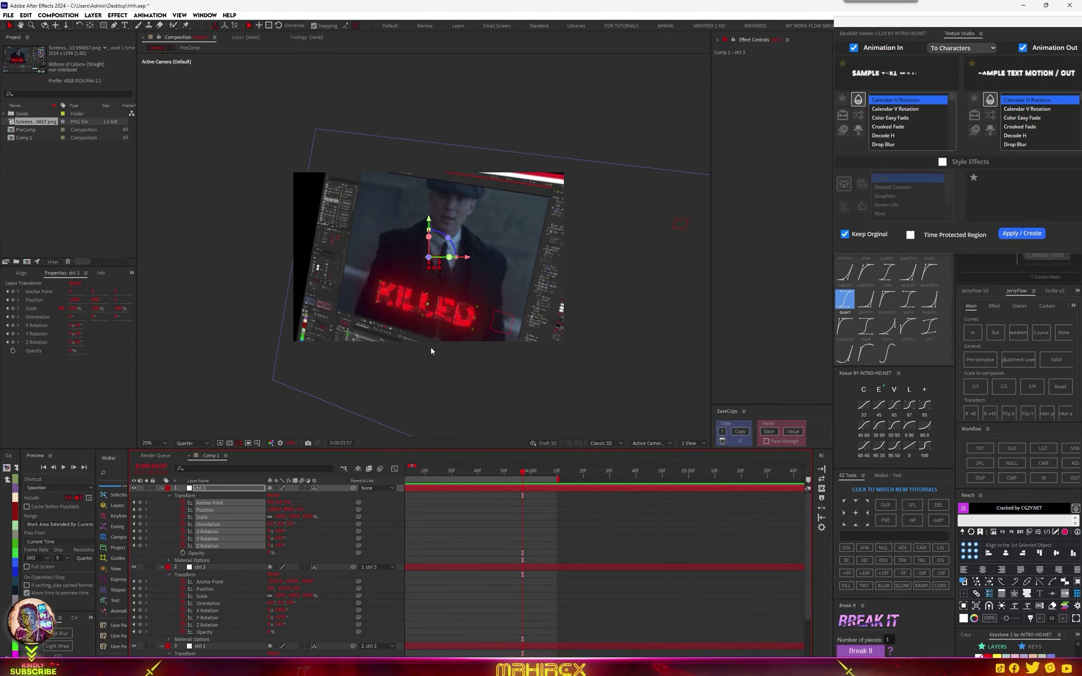
scroll(491, 364, down, 2)
scroll(505, 355, up, 2)
click(312, 506)
mouse_move(282, 546)
mouse_down()
mouse_move(266, 548)
mouse_move(291, 542)
mouse_up()
drag(274, 502, 347, 503)
drag(284, 510, 758, 496)
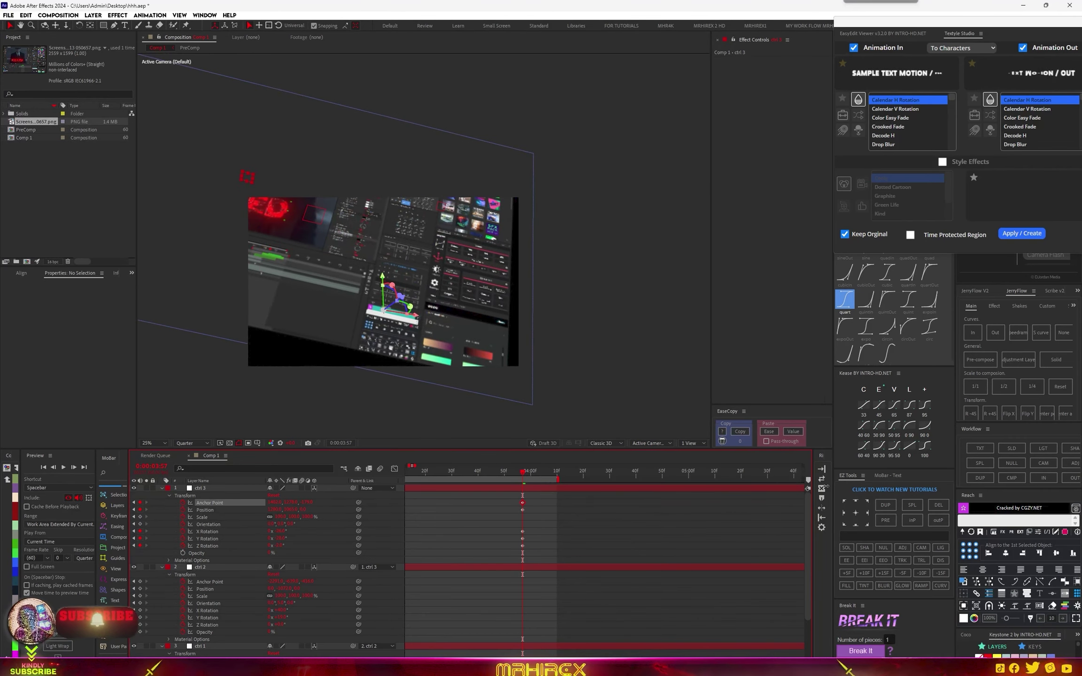
drag(281, 545, 194, 503)
drag(306, 503, 210, 502)
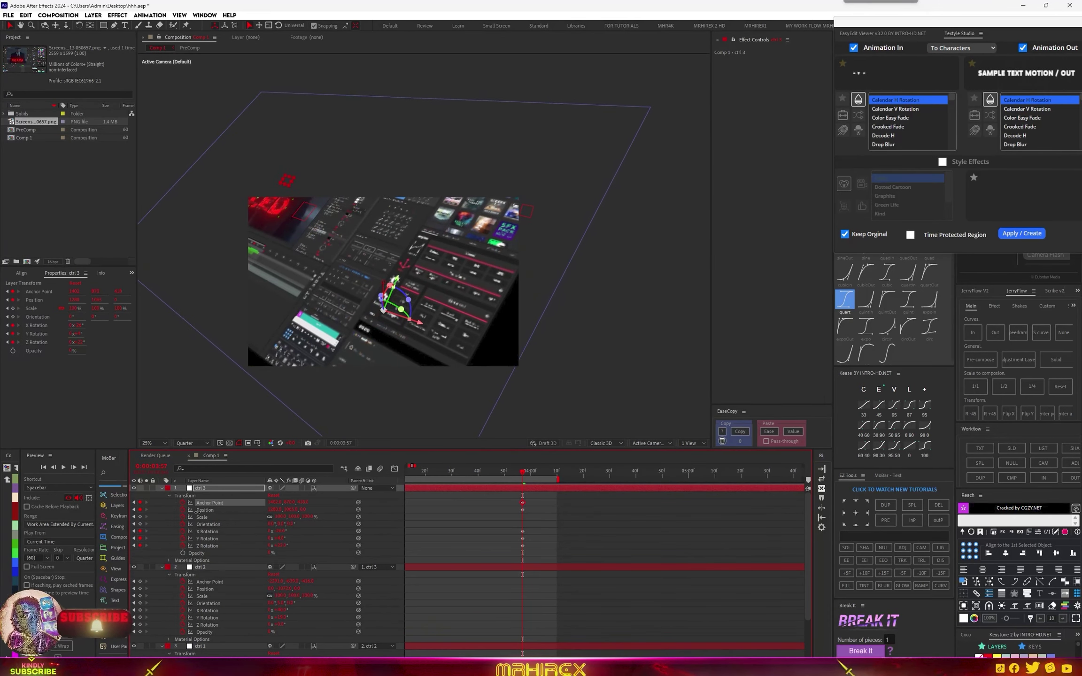
Apply Easy Ease to ctrl 3's Transform keyframes and adjust the ease handles of its speed graph
scroll(517, 507, down, 3)
drag(519, 501, 440, 556)
click(394, 468)
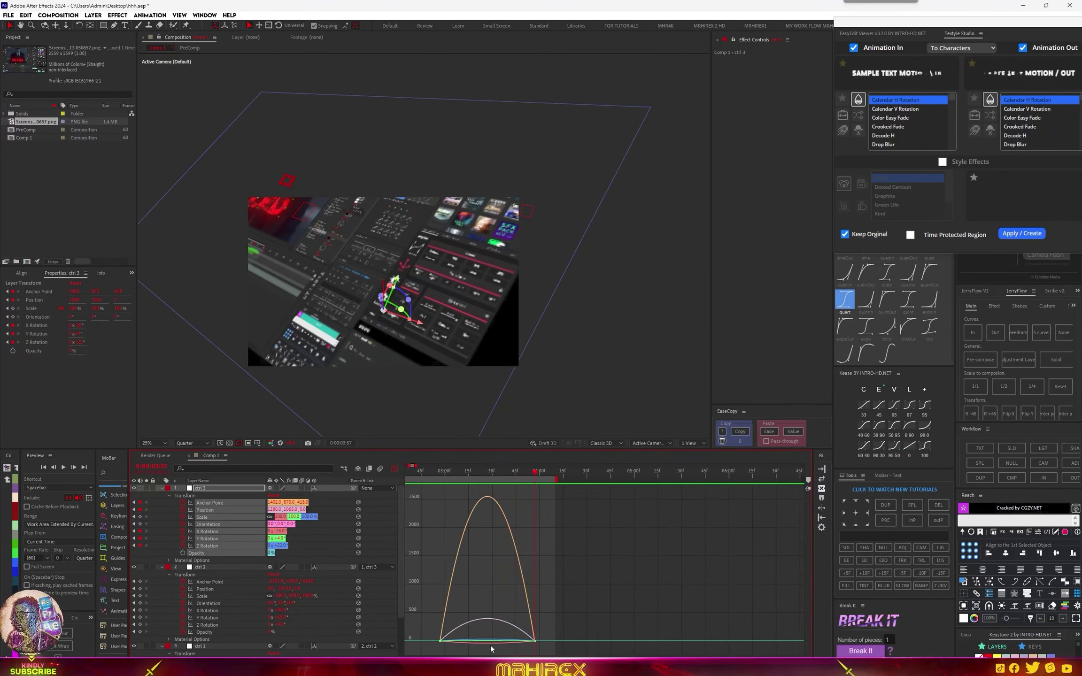
drag(554, 616, 449, 650)
drag(456, 640, 468, 643)
click(395, 469)
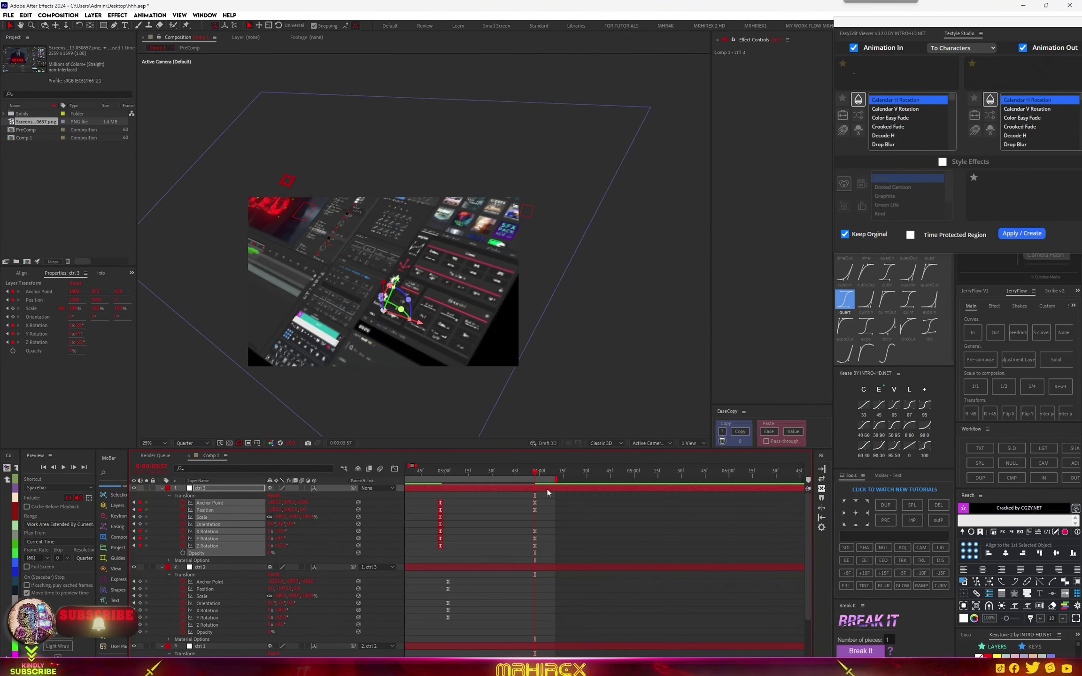
Preview the whole camera move from the start of the composition
key(space)
key(space)
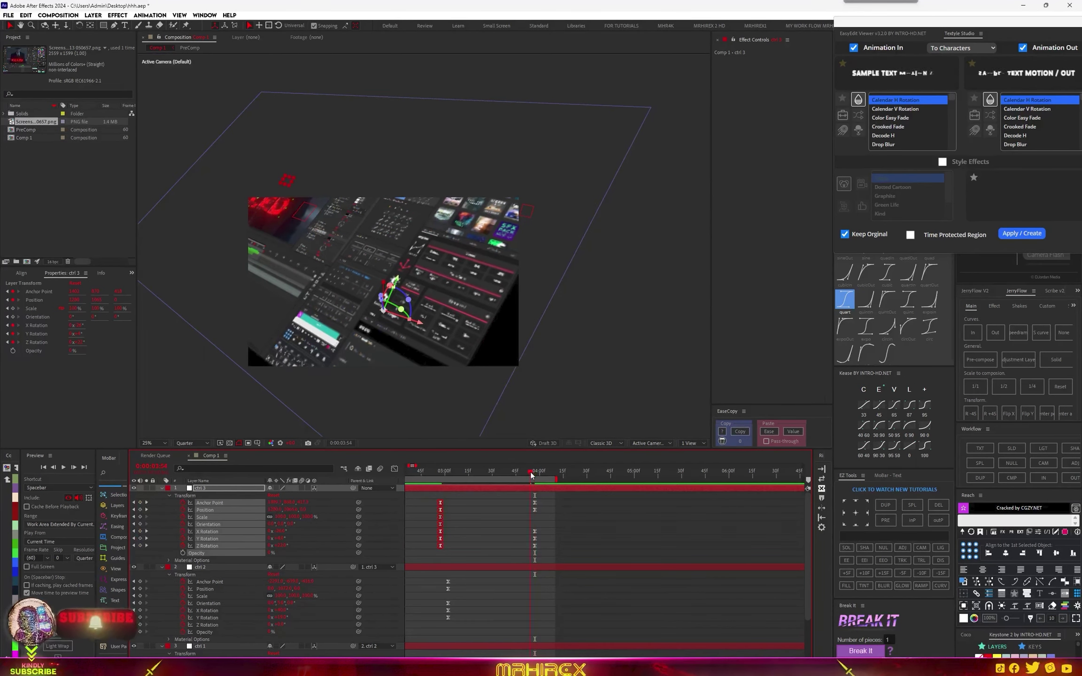
key(Home)
key(space)
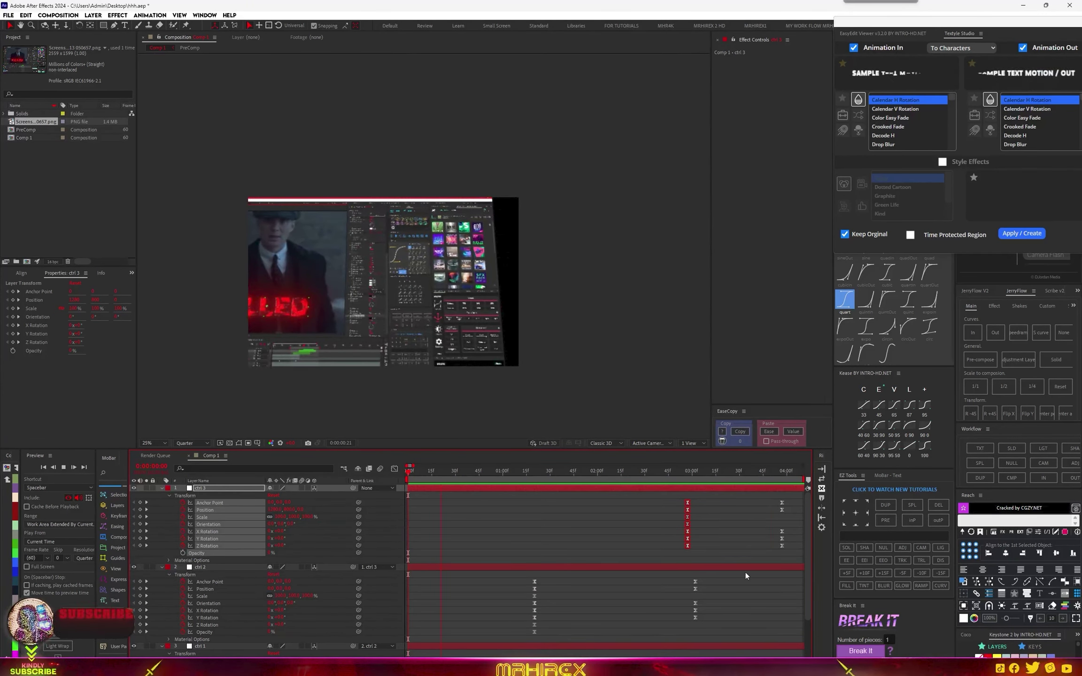
scroll(726, 519, down, 1)
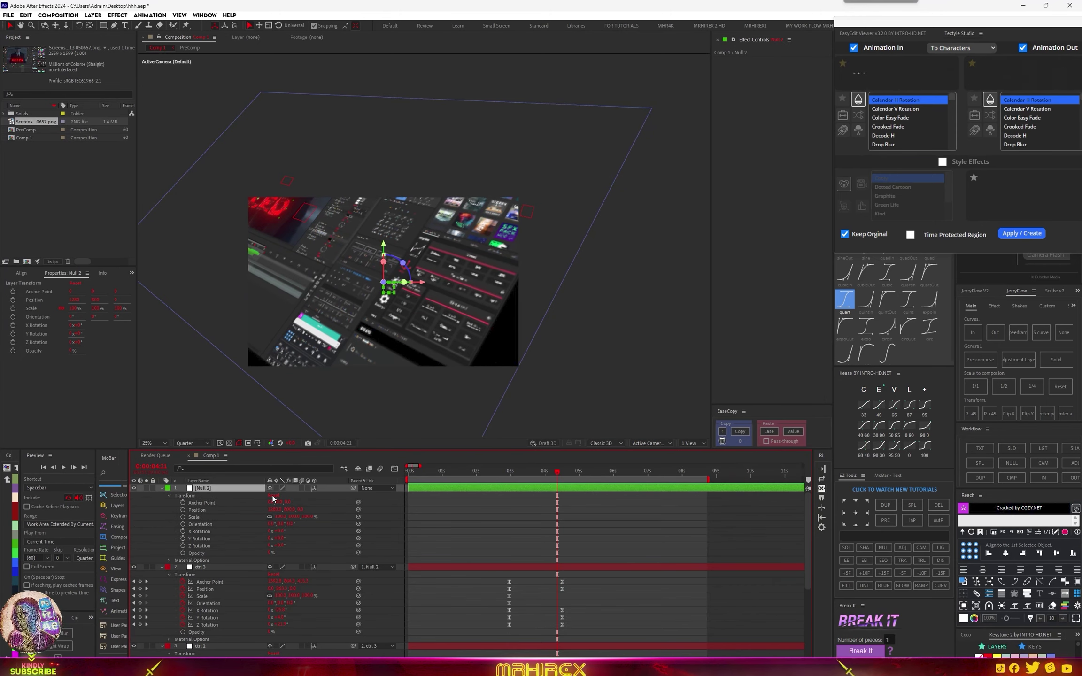
At 0:00:06:09, keyframe Null 2's Anchor Point and Position to reframe the shot, and scrub through the new move
drag(274, 480, 443, 519)
key(ctrl+s)
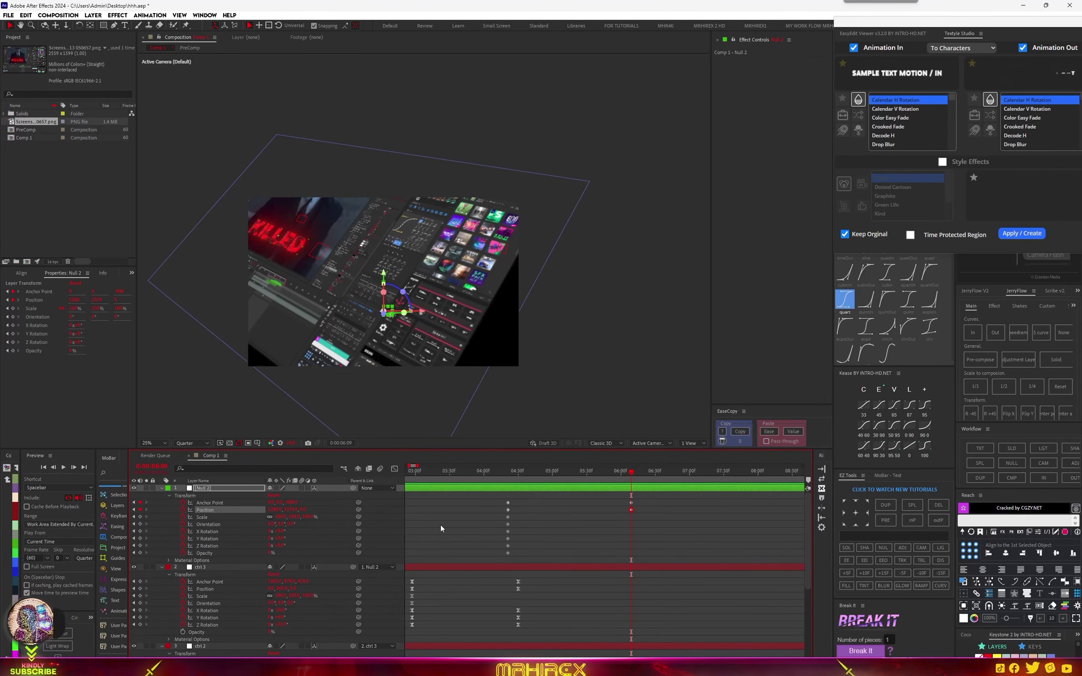
mouse_move(289, 503)
mouse_down()
mouse_move(287, 566)
mouse_move(270, 545)
mouse_move(291, 532)
mouse_move(267, 539)
mouse_move(283, 509)
mouse_move(310, 509)
mouse_move(265, 510)
mouse_move(289, 546)
mouse_move(278, 503)
mouse_move(296, 518)
mouse_move(260, 503)
mouse_move(333, 504)
mouse_move(299, 504)
mouse_up()
drag(413, 472, 624, 508)
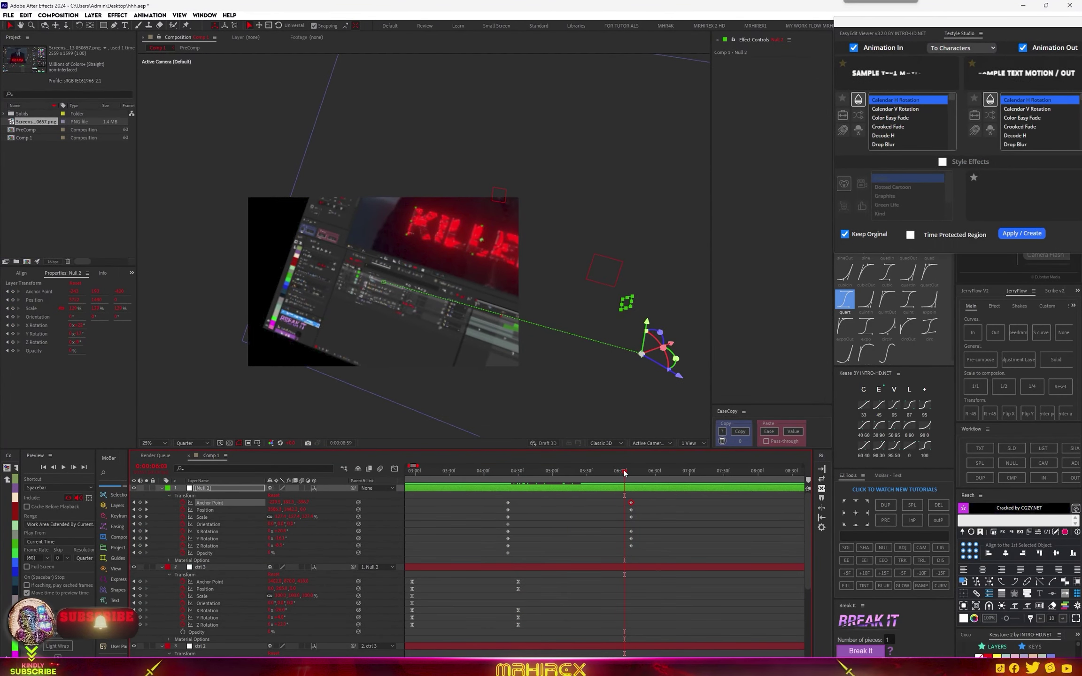
Refine Null 2's Scale, Anchor Point, Orientation, X Rotation and Y Rotation at 0:00:06:09 to close in on the BREAK IT panel
drag(430, 473, 754, 480)
scroll(755, 510, up, 2)
drag(281, 517, 292, 517)
drag(275, 503, 427, 491)
drag(291, 526, 269, 528)
drag(302, 502, 385, 504)
drag(281, 531, 290, 531)
drag(283, 539, 308, 503)
Apply Easy Ease to all of Null 2's Transform keyframes
scroll(531, 505, down, 4)
drag(517, 496, 587, 557)
key(F9)
Reshape Null 2's speed graph with a long ease into the last keyframes and a stronger ease out of the first ones
key(shift+F3)
scroll(564, 636, up, 4)
drag(567, 641, 504, 644)
drag(411, 598, 401, 654)
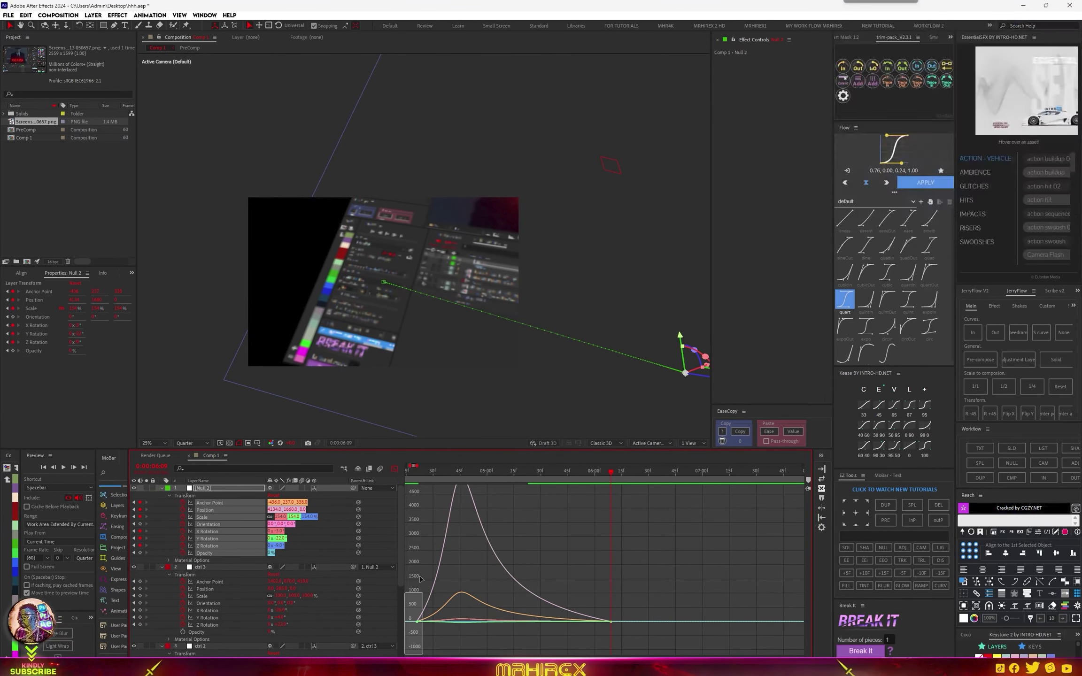
scroll(422, 641, up, 4)
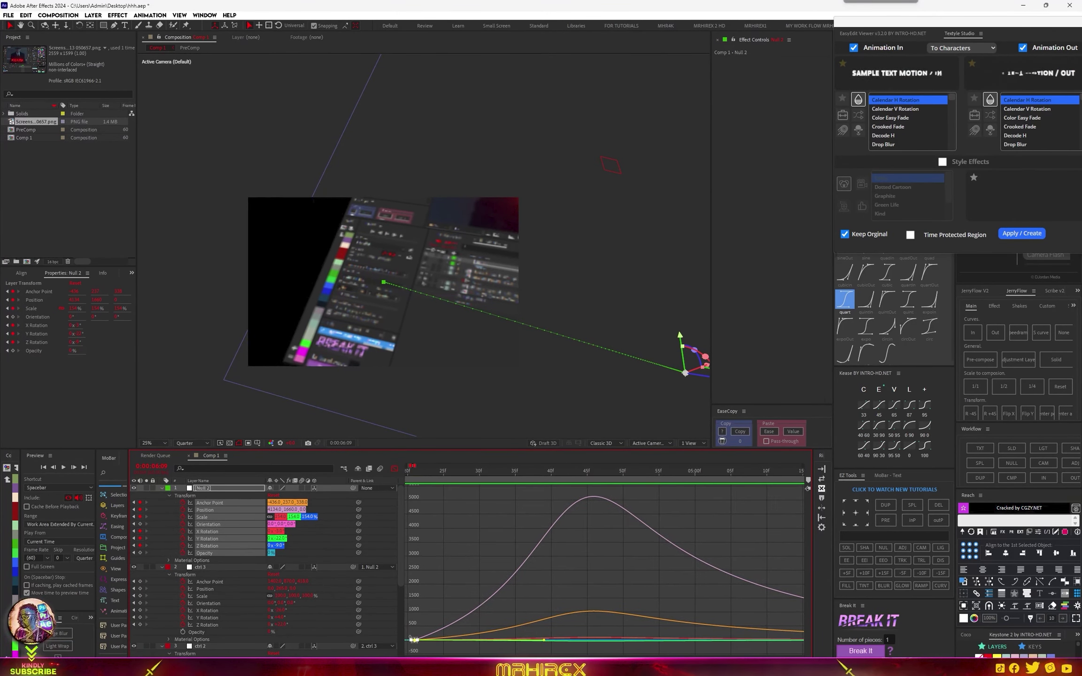
drag(544, 640, 636, 637)
key(shift+F3)
Shorten the work area end and preview the animation from the start
scroll(517, 558, down, 8)
drag(543, 480, 523, 479)
key(Home)
key(space)
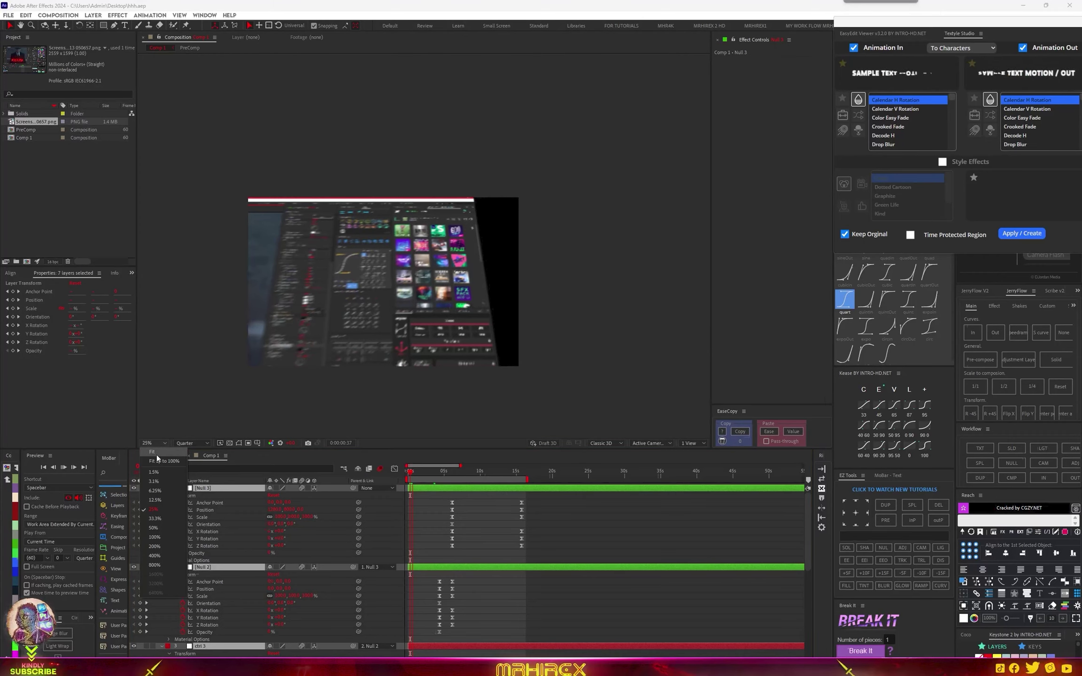
Fit the composition in the viewer and preview the complete camera move with Null 3's keyframes
key(shift+slash)
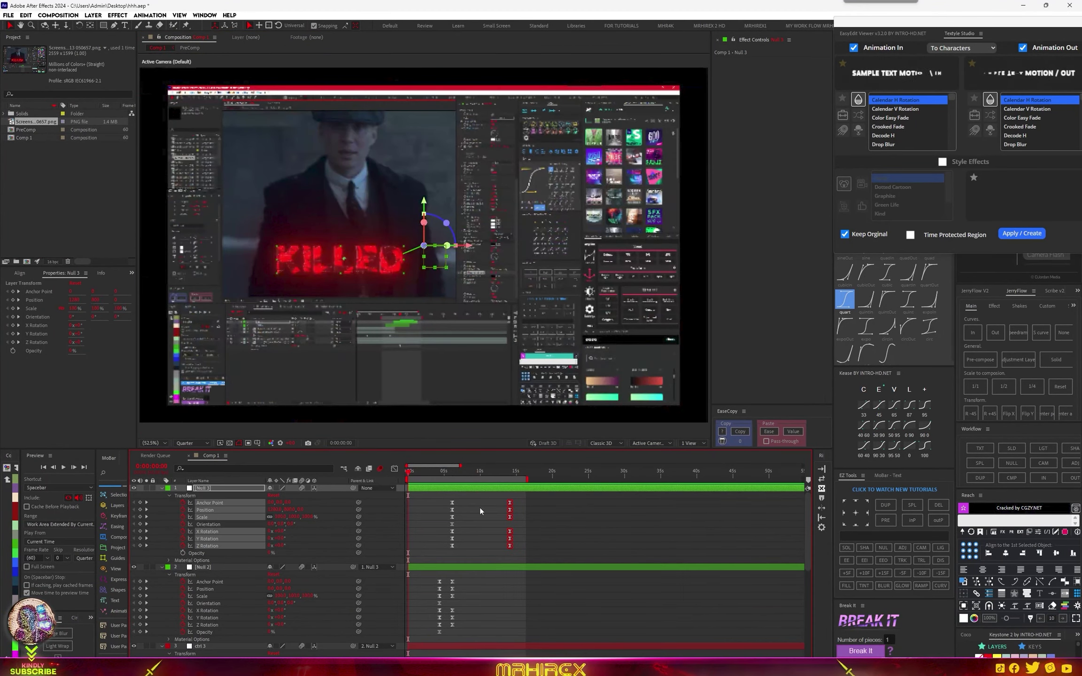
key(space)
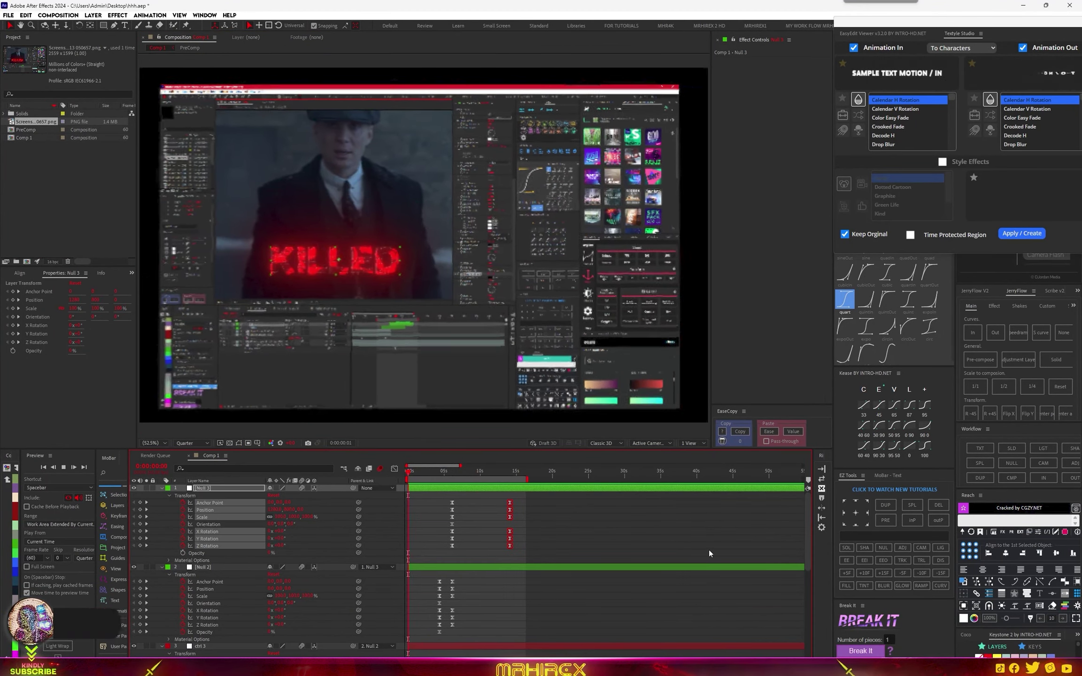